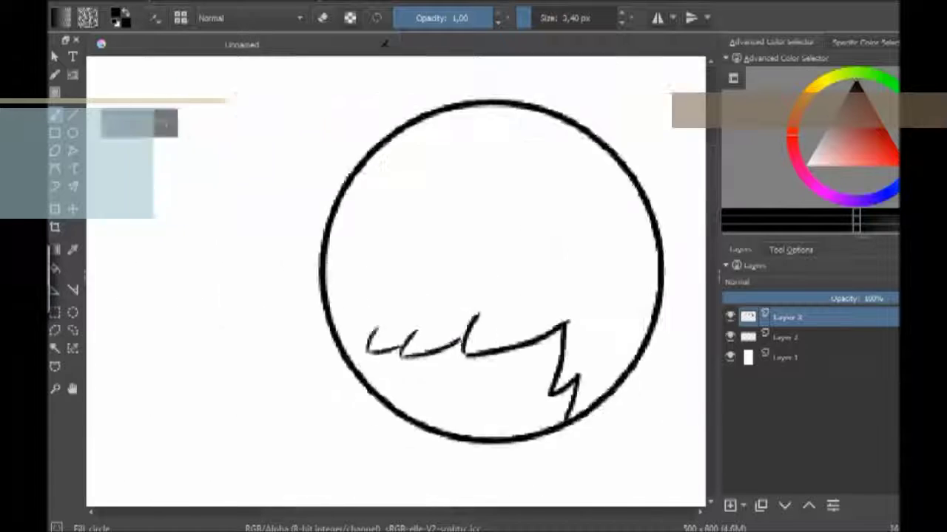
Step: Erase the upper part of the fringe's right-hand lock and redraw it with a small notch just below the tip
key("plus")
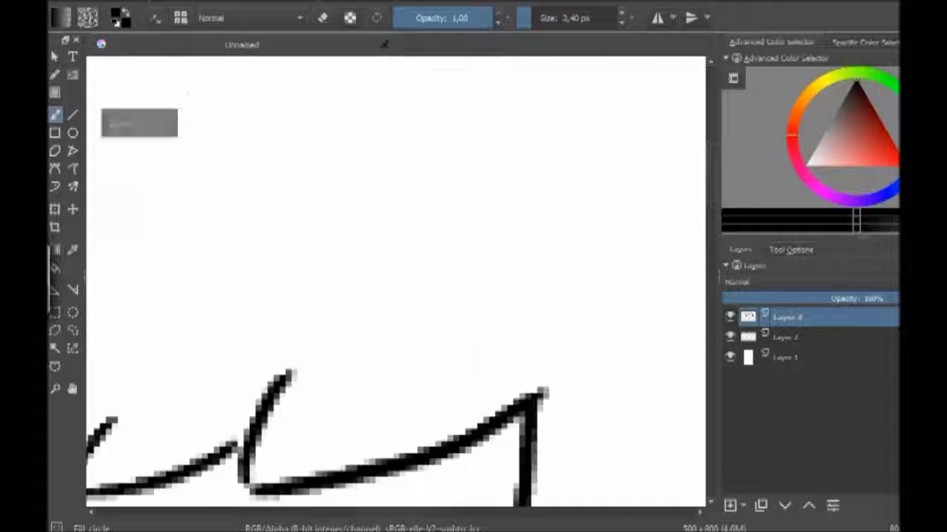
scroll(395, 281, "down", 5)
key("e")
left_click_drag(533, 195, 522, 159)
key("e")
mouse_move(492, 226)
left_mouse_down()
mouse_move(502, 191)
mouse_move(532, 155)
left_mouse_up()
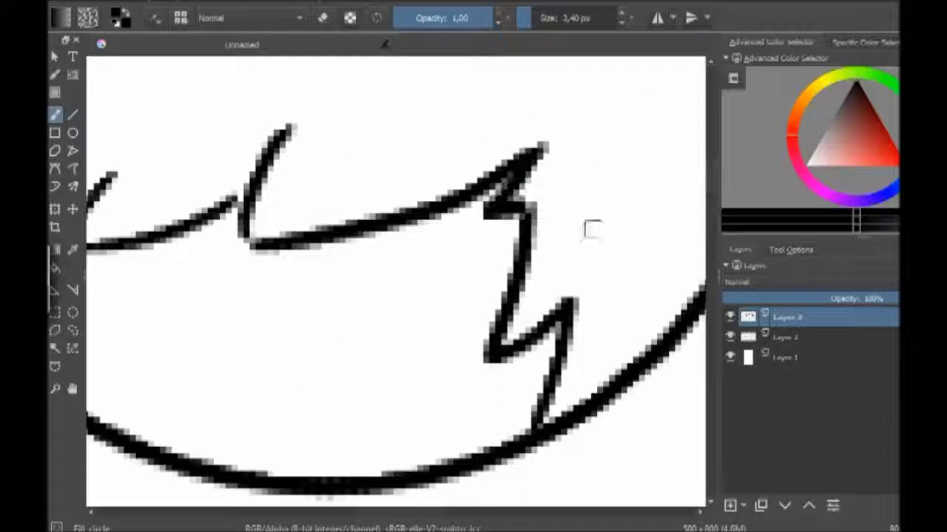
Step: Redraw the second strand at the left of the fringe with a thicker stroke and rework the curve beside it
left_click_drag(296, 296, 651, 296)
left_click_drag(471, 175, 425, 255)
left_click_drag(568, 223, 490, 237)
left_click_drag(426, 253, 599, 201)
key("ctrl+z")
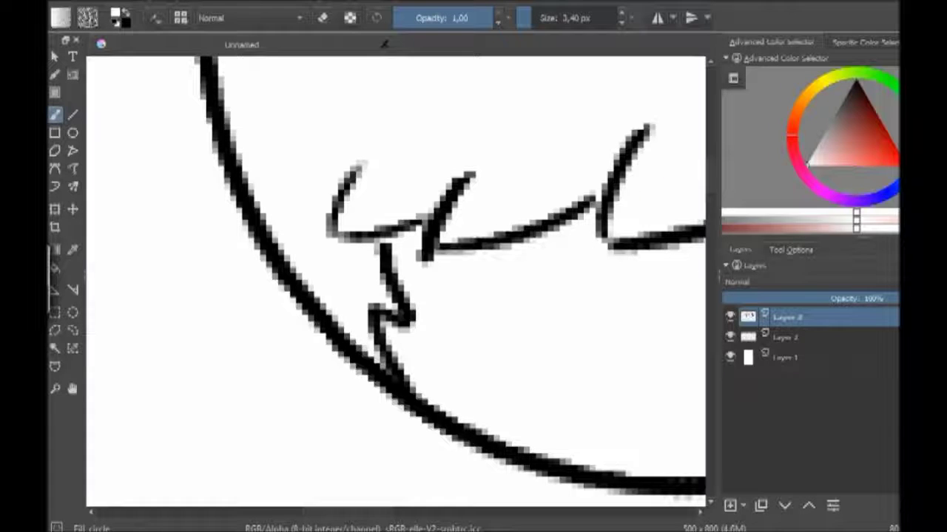
left_click_drag(416, 249, 602, 198)
mouse_move(444, 215)
left_mouse_down()
mouse_move(515, 141)
mouse_move(442, 235)
left_mouse_up()
Step: Erase and redraw the bases of the left fringe strands, adding a small notch where they meet
key("e")
left_click_drag(459, 148, 443, 251)
left_click_drag(414, 159, 329, 237)
key("minus")
key("plus")
left_click_drag(444, 251, 525, 174)
key("plus")
left_click_drag(348, 215, 414, 163)
key("e")
key("minus")
key("plus")
key("plus")
left_click_drag(296, 296, 407, 222)
Step: Lower the opacity of the circle on Layer 2 to make it a faint guide and add a new paint layer
scroll(396, 281, "up", 3)
left_click(786, 337)
key("minus")
key("plus")
left_click(791, 298)
key("Insert")
mouse_move(239, 83)
left_mouse_down()
mouse_move(439, 86)
mouse_move(622, 118)
left_mouse_up()
key("ctrl+z")
scroll(395, 281, "up", 3)
key("plus")
mouse_move(165, 110)
left_mouse_down()
mouse_move(398, 144)
mouse_move(525, 190)
left_mouse_up()
key("ctrl+z")
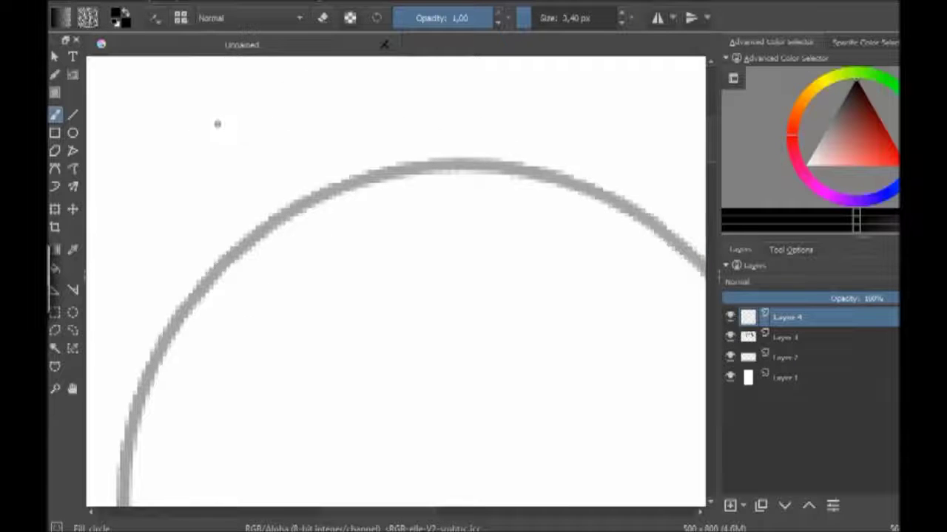
Step: Draw a pointed hair spike over the top of the guide circle and a second spike along its upper left side
left_click_drag(172, 143, 644, 212)
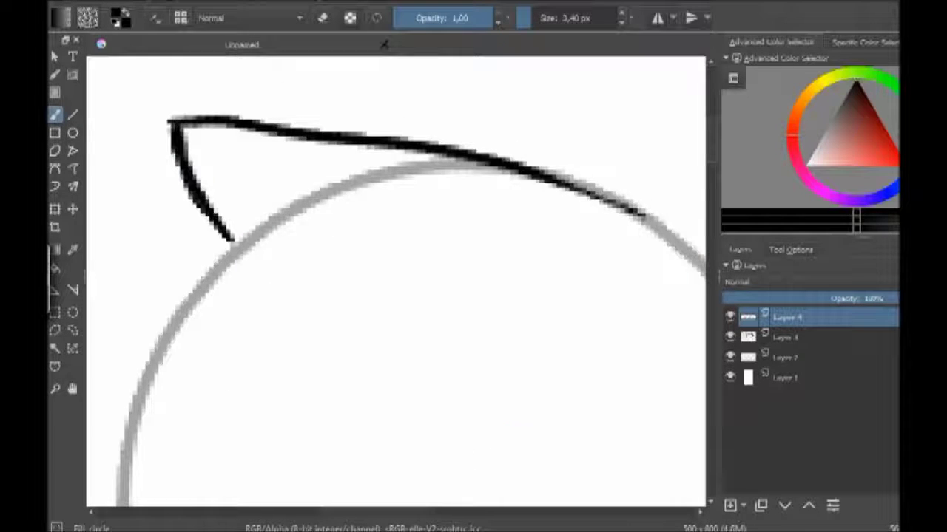
scroll(395, 281, "left", 6)
mouse_move(462, 227)
left_mouse_down()
mouse_move(378, 296)
mouse_move(294, 390)
left_mouse_up()
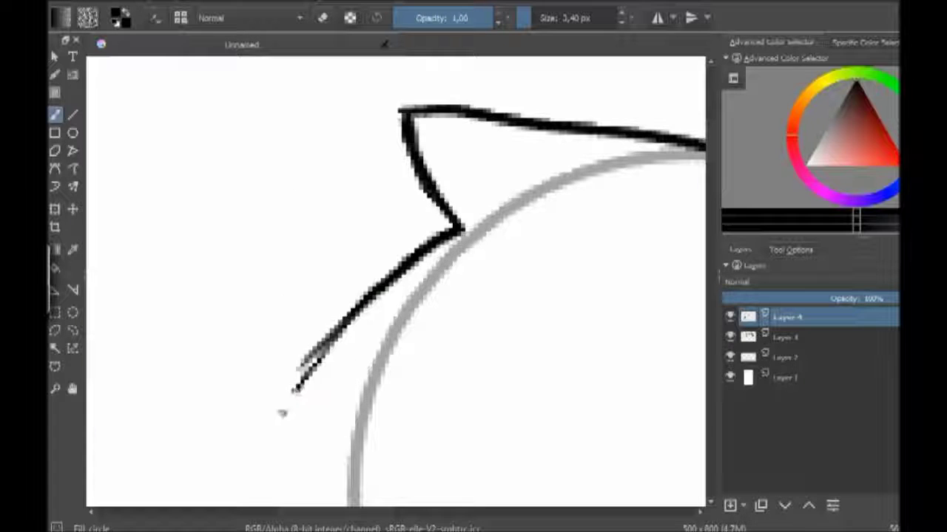
key("minus")
key("plus")
key("plus")
left_click_drag(244, 448, 348, 491)
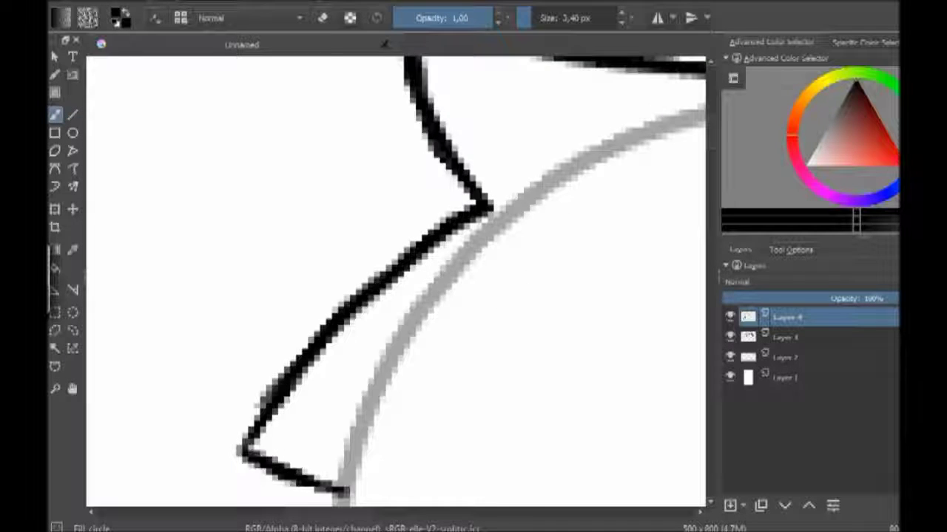
Step: Draw the third hair segment down the circle's left side with a flat lower end, continuing along the jaw to the fringe's left lock
key("minus")
key("minus")
mouse_move(296, 214)
left_mouse_down()
mouse_move(264, 304)
mouse_move(252, 427)
mouse_move(356, 315)
left_mouse_up()
key("minus")
key("minus")
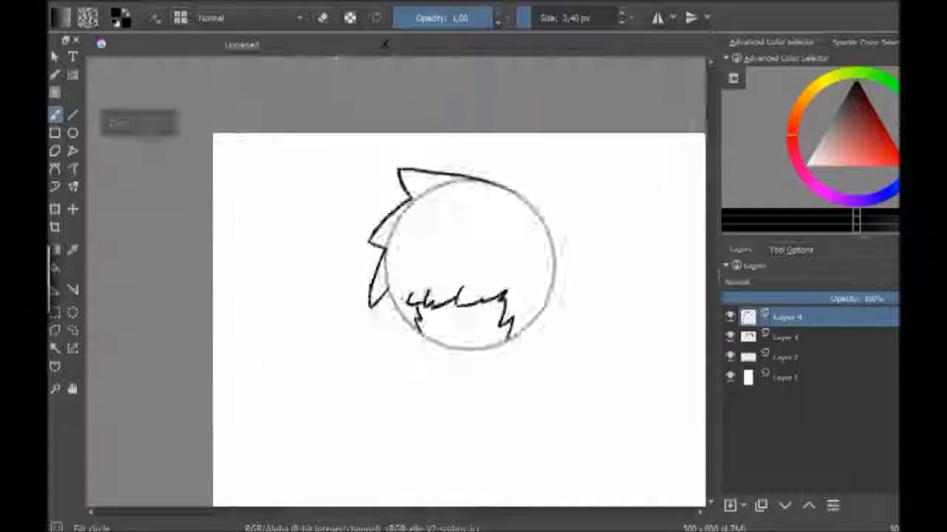
key("plus")
key("plus")
key("plus")
key("e")
key("minus")
left_click_drag(349, 241, 334, 340)
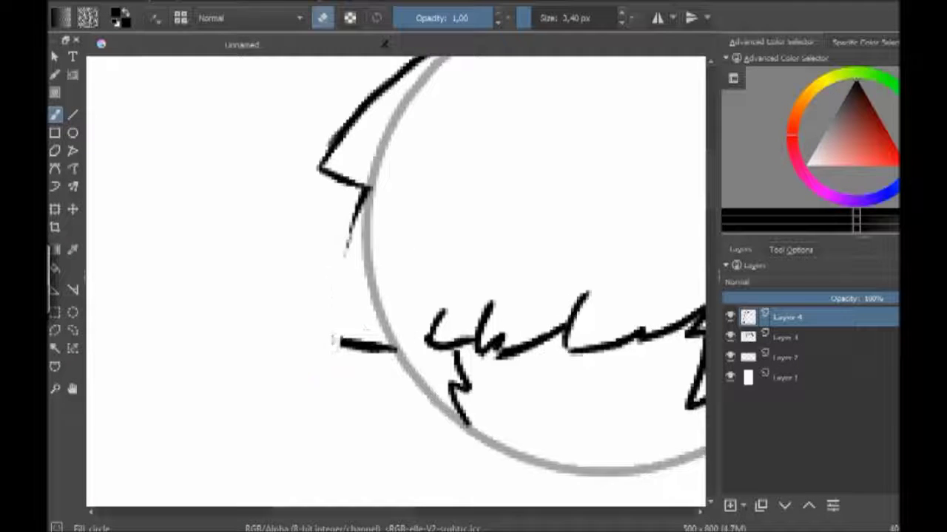
key("e")
left_click_drag(364, 196, 348, 317)
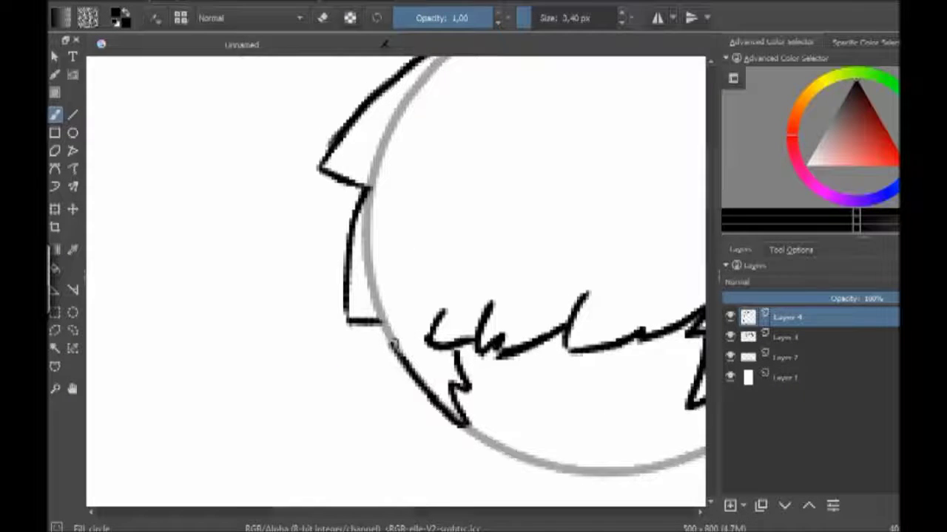
Step: Smooth the outline of the top hair spike by erasing along its upper edge
mouse_move(698, 59)
left_mouse_down()
mouse_move(378, 192)
mouse_move(599, 194)
left_mouse_up()
key("plus")
key("e")
left_click_drag(680, 254, 681, 485)
left_click_drag(425, 241, 374, 225)
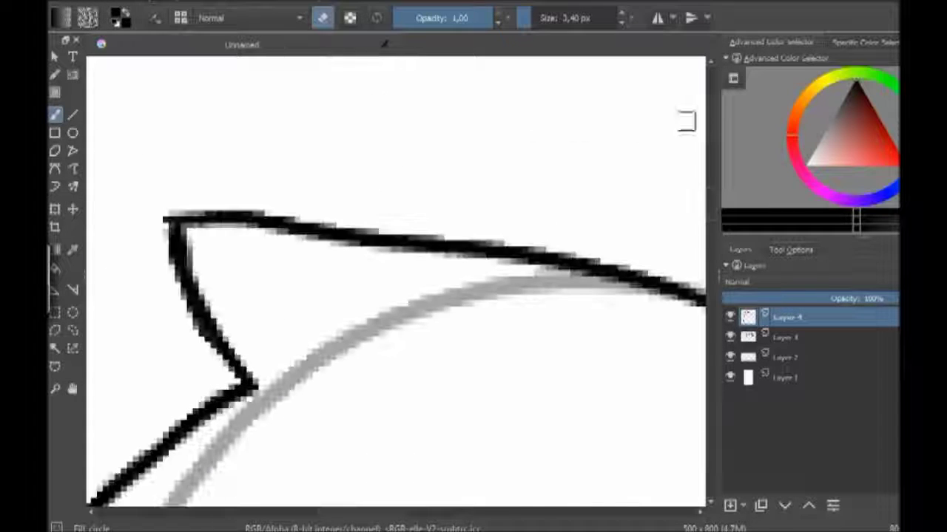
key("ctrl+z")
left_click_drag(451, 244, 338, 229)
key("ctrl+z")
mouse_move(247, 214)
left_mouse_down()
mouse_move(395, 257)
mouse_move(443, 243)
mouse_move(466, 247)
left_mouse_up()
key("e")
Step: Draw a small curl of hair at the right end of the top hair outline
scroll(399, 296, "down", 5)
scroll(519, 100, "up", 5)
key("ctrl+z")
mouse_move(355, 346)
left_mouse_down()
mouse_move(312, 317)
mouse_move(570, 98)
left_mouse_up()
scroll(571, 98, "down", 5)
scroll(400, 288, "up", 3)
scroll(422, 237, "down", 2)
scroll(505, 68, "up", 4)
key("ctrl+z")
left_click_drag(474, 111, 531, 135)
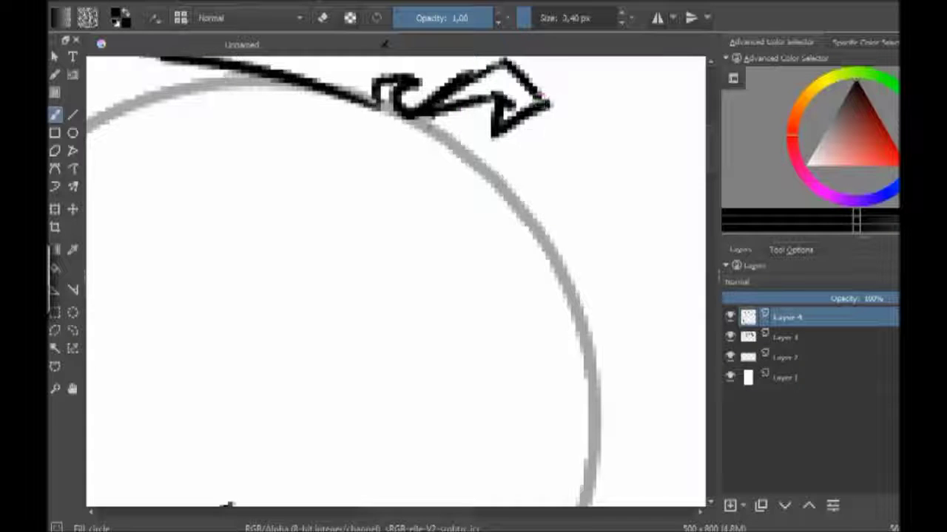
scroll(530, 136, "up", 4)
key("ctrl+z")
key("ctrl+z")
left_click_drag(403, 261, 528, 319)
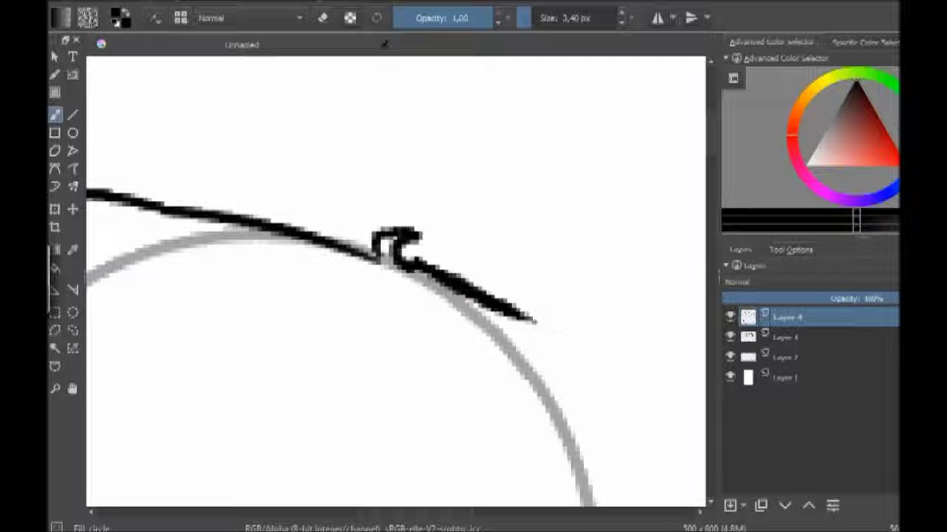
key("ctrl+z")
Step: Draw an upright tuft and a slanted tuft beside the curl, plus a short outline along the circle's upper right
left_click_drag(403, 260, 440, 296)
mouse_move(466, 186)
left_mouse_down()
mouse_move(442, 284)
mouse_move(543, 275)
left_mouse_up()
left_click_drag(448, 285, 548, 292)
left_click_drag(484, 270, 533, 248)
key("1")
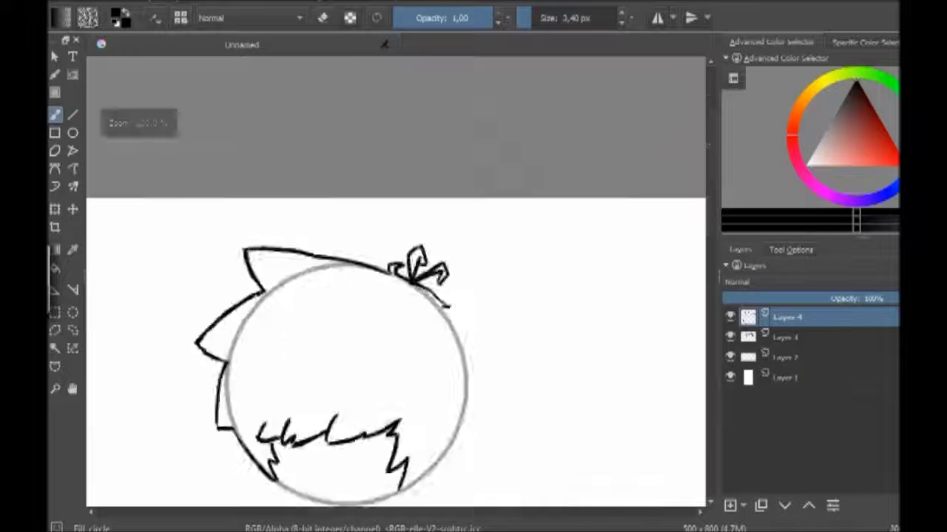
key("plus")
key("plus")
key("plus")
left_click_drag(439, 275, 482, 141)
left_click_drag(510, 222, 592, 189)
key("ctrl+z")
key("ctrl+z")
Step: Erase the short outline stroke below the tufts and redraw the hair edge at the circle's upper right
key("e")
left_click_drag(610, 398, 460, 295)
key("e")
mouse_move(458, 294)
left_mouse_down()
mouse_move(523, 173)
mouse_move(581, 211)
mouse_move(484, 270)
left_mouse_up()
mouse_move(628, 243)
left_mouse_down()
mouse_move(604, 292)
mouse_move(621, 318)
left_mouse_up()
scroll(579, 256, "down", 3)
key("alt+Tab")
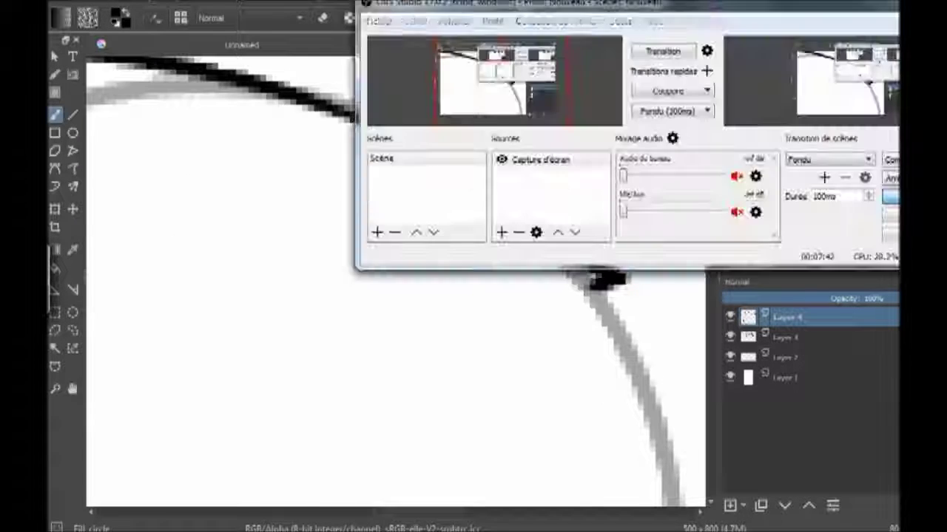
key("alt+Tab")
Step: Draw the hair outline down the right side of the guide circle
scroll(437, 490, "down", 3)
scroll(437, 490, "right", 3)
left_click_drag(403, 104, 506, 292)
scroll(488, 200, "down", 3)
mouse_move(488, 203)
left_mouse_down()
mouse_move(485, 273)
mouse_move(451, 404)
left_mouse_up()
Step: Draw jagged hair tufts along the circle's lower right, joining the side outline to the fringe's right lock
scroll(554, 330, "down", 5)
mouse_move(211, 155)
left_mouse_down()
mouse_move(275, 201)
mouse_move(330, 157)
left_mouse_up()
scroll(327, 156, "up", 5)
mouse_move(318, 347)
left_mouse_down()
mouse_move(441, 212)
mouse_move(379, 302)
left_mouse_up()
scroll(441, 211, "up", 1)
key("e")
key("e")
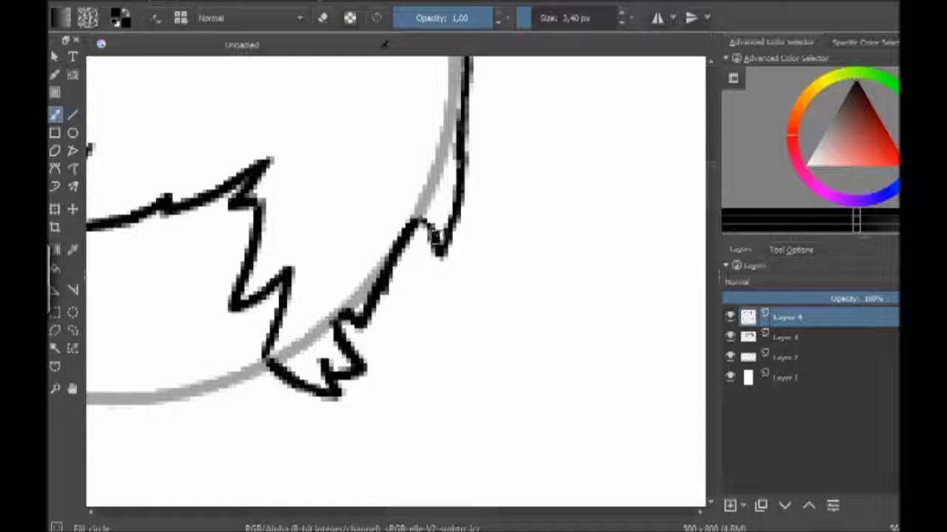
Step: On Layer 2, erase the guide circle everywhere except the chin arc, using a 70.71 px eraser
scroll(395, 281, "up", 3)
scroll(395, 281, "down", 3)
scroll(396, 281, "left", 4)
scroll(396, 281, "down", 2)
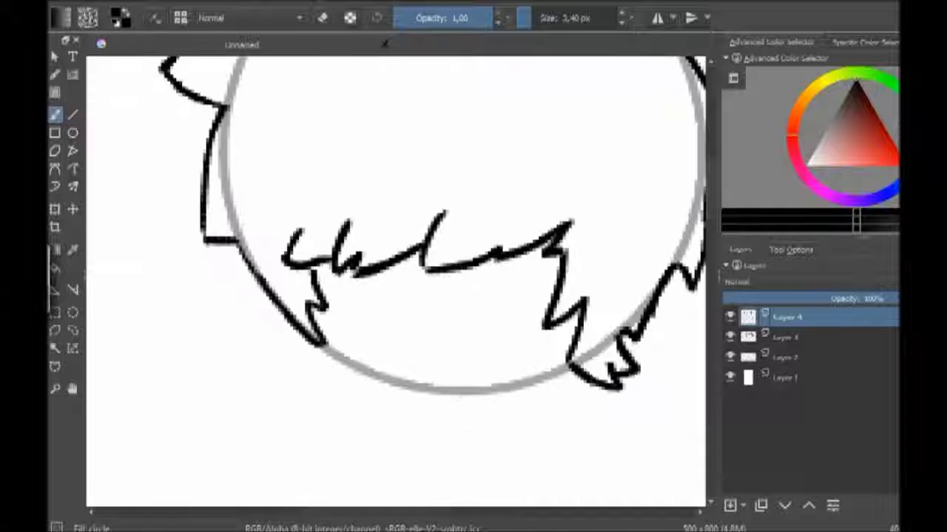
left_click(786, 357)
scroll(396, 281, "up", 2)
key("e")
left_click_drag(218, 391, 634, 359)
scroll(466, 235, "up", 5)
scroll(467, 235, "down", 5)
Step: Restore Layer 2 to full opacity and move the chin arc up slightly
left_click(891, 298)
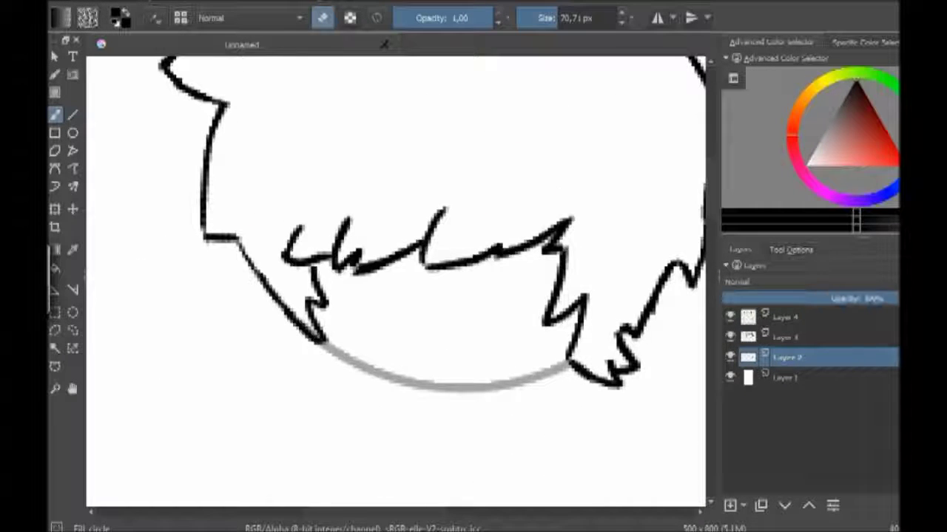
key("t")
left_click_drag(436, 370, 436, 360)
key("b")
Step: On Layer 3, clean up the base of the second fringe strand with a 2.91 px brush and eraser
key("plus")
key("plus")
key("Page_Up")
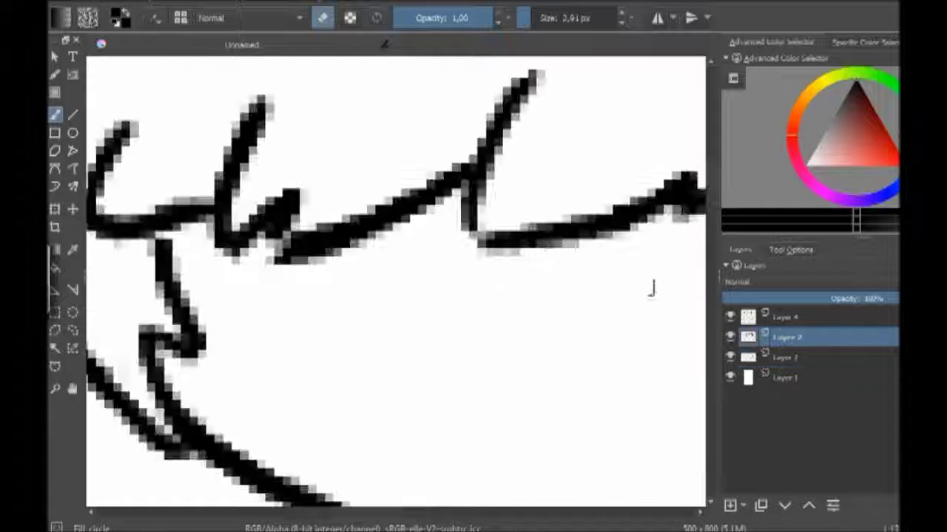
key("1")
key("plus")
key("plus")
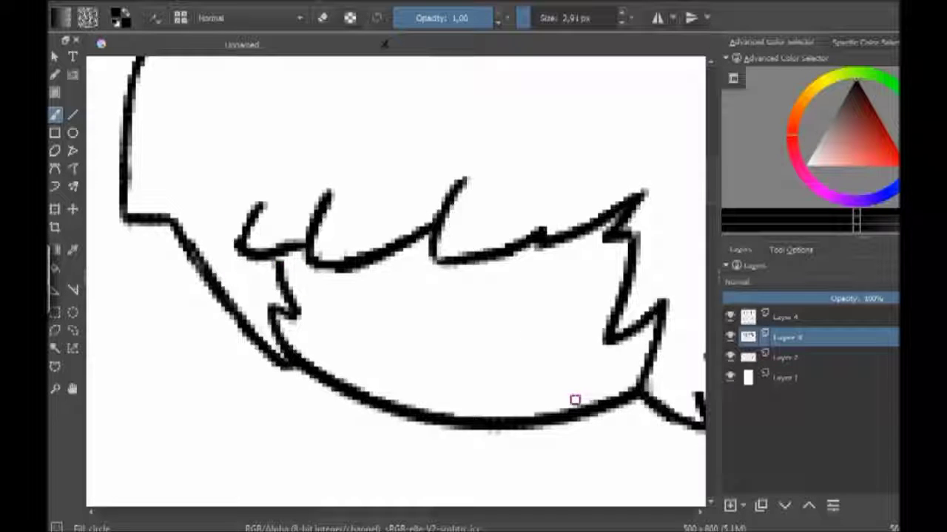
Step: On Layer 4, erase rough edges around the tip of the top hair spike and undo the last two strokes
scroll(574, 339, "down", 3)
scroll(223, 202, "up", 5)
key("e")
key("Page_Up")
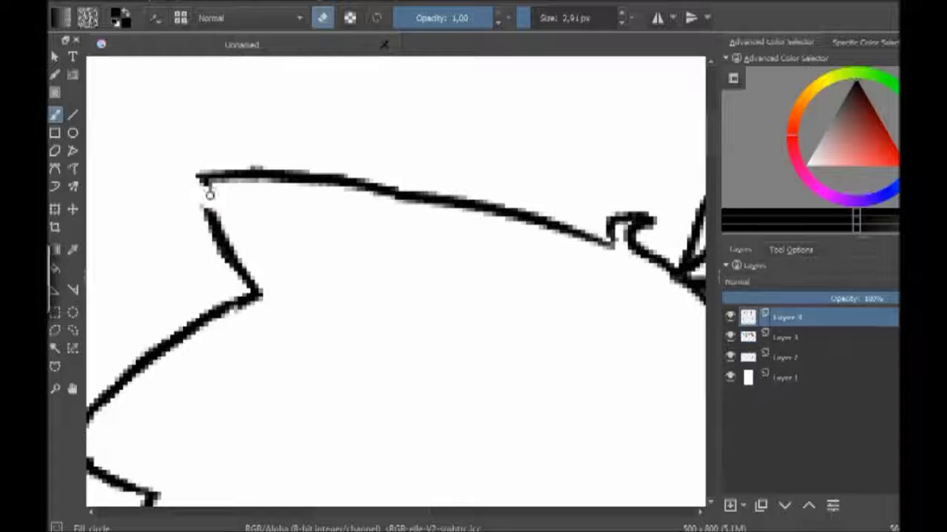
key("plus")
key("e")
mouse_move(414, 164)
left_mouse_down()
mouse_move(388, 167)
mouse_move(282, 132)
mouse_move(145, 191)
mouse_move(141, 252)
left_mouse_up()
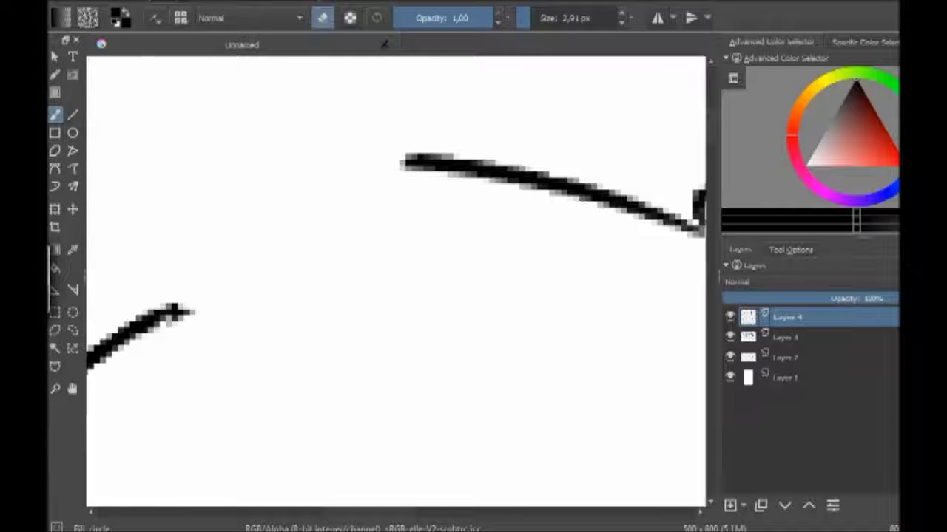
key("e")
key("ctrl+z")
key("ctrl+z")
key("plus")
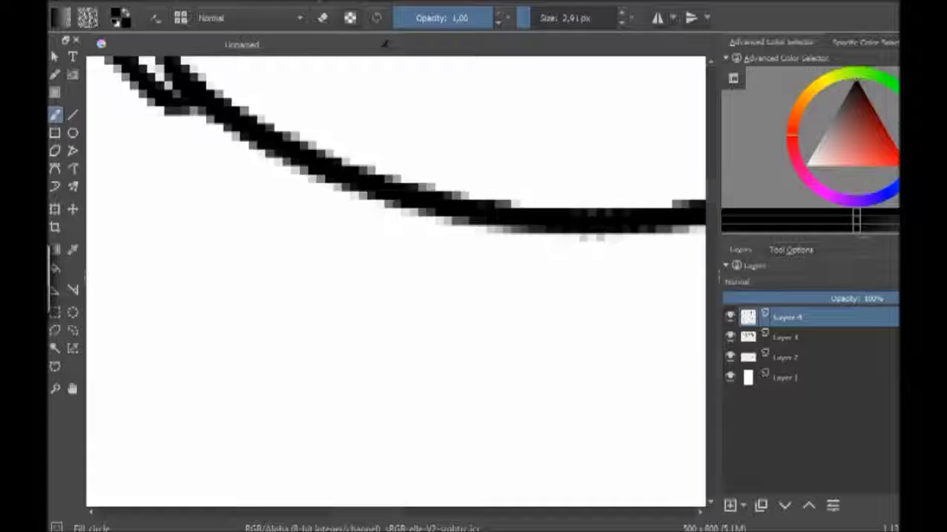
scroll(396, 281, "up", 6)
key("minus")
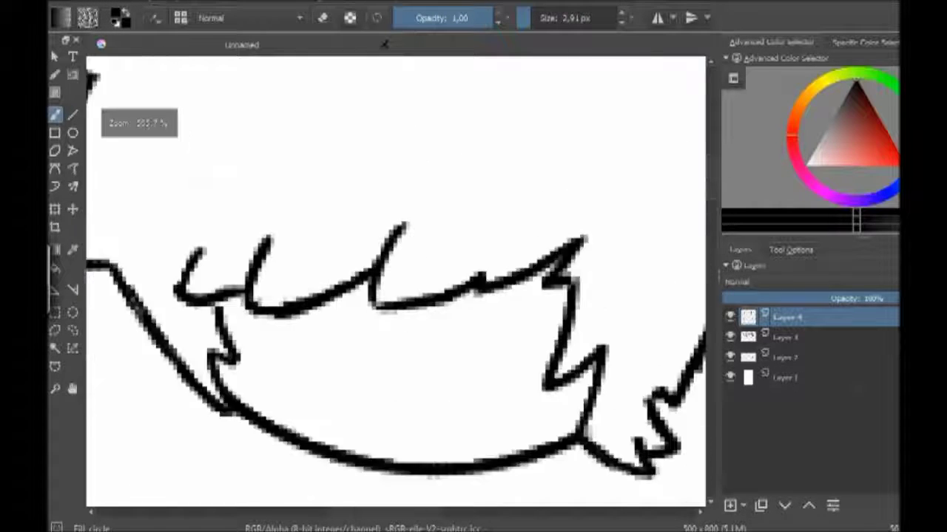
key("plus")
left_click_drag(288, 348, 288, 444)
key("ctrl+z")
scroll(283, 436, "down", 4)
left_click_drag(446, 235, 446, 294)
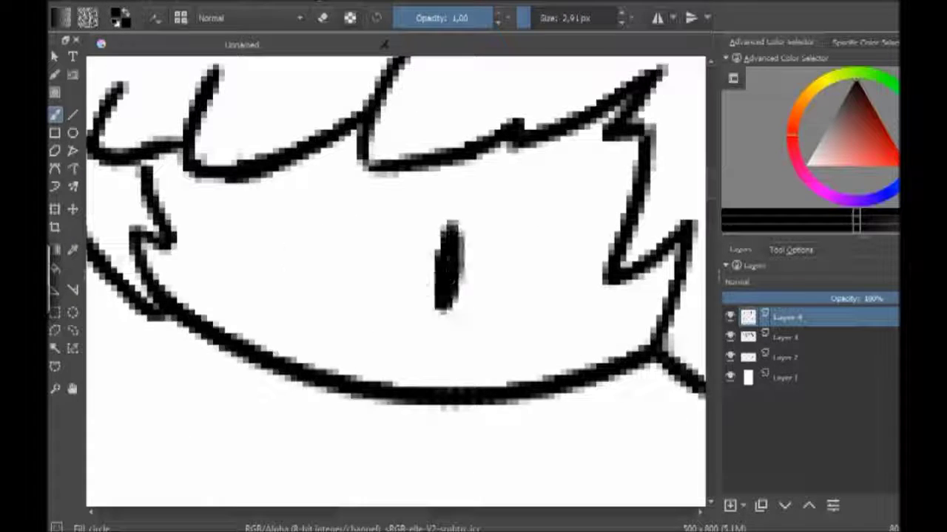
key("ctrl+z")
left_click_drag(307, 207, 307, 303)
left_click_drag(458, 201, 458, 295)
key("ctrl+z")
key("ctrl+z")
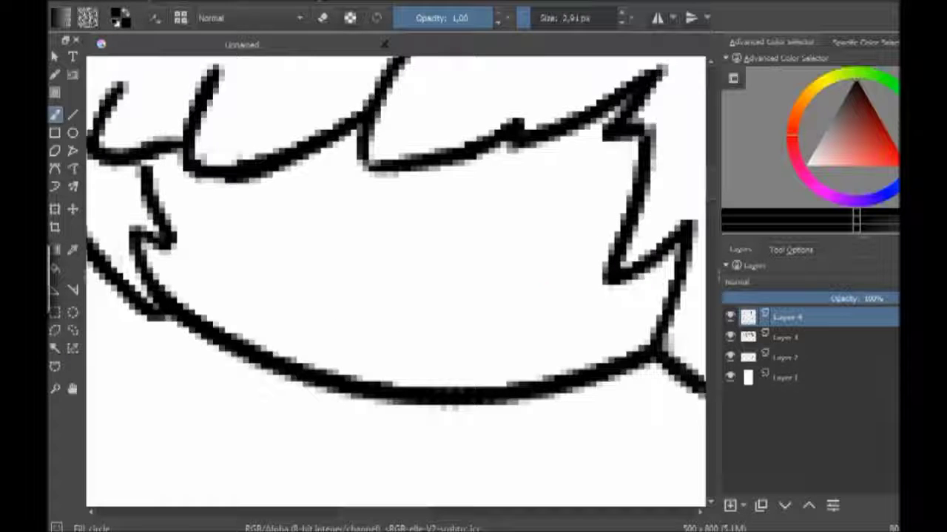
Step: On a new Layer 5, paint two tall solid black eyes across the fringe and add thin eyebrows above them
left_click_drag(325, 255, 323, 325)
mouse_move(306, 190)
left_mouse_down()
mouse_move(306, 337)
mouse_move(305, 326)
left_mouse_up()
mouse_move(443, 197)
left_mouse_down()
mouse_move(434, 342)
mouse_move(441, 226)
mouse_move(404, 304)
mouse_move(458, 323)
mouse_move(444, 192)
mouse_move(440, 437)
mouse_move(429, 240)
mouse_move(420, 308)
left_mouse_up()
key("ctrl+z")
key("t")
key("b")
key("bracketright")
left_click_drag(429, 126, 442, 339)
left_click_drag(408, 307, 425, 85)
mouse_move(302, 205)
left_mouse_down()
mouse_move(304, 89)
mouse_move(315, 330)
left_mouse_up()
scroll(413, 212, "up", 4)
scroll(372, 213, "down", 4)
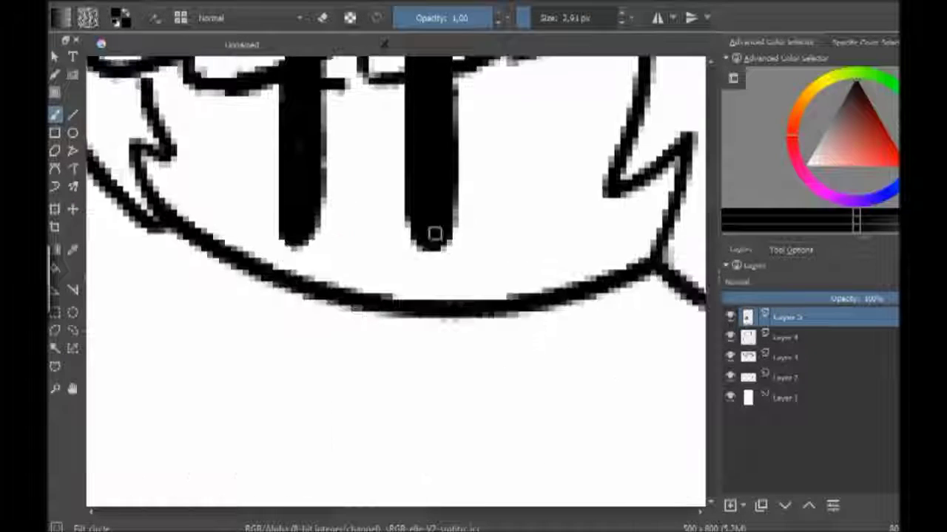
scroll(414, 244, "down", 3)
scroll(453, 274, "up", 2)
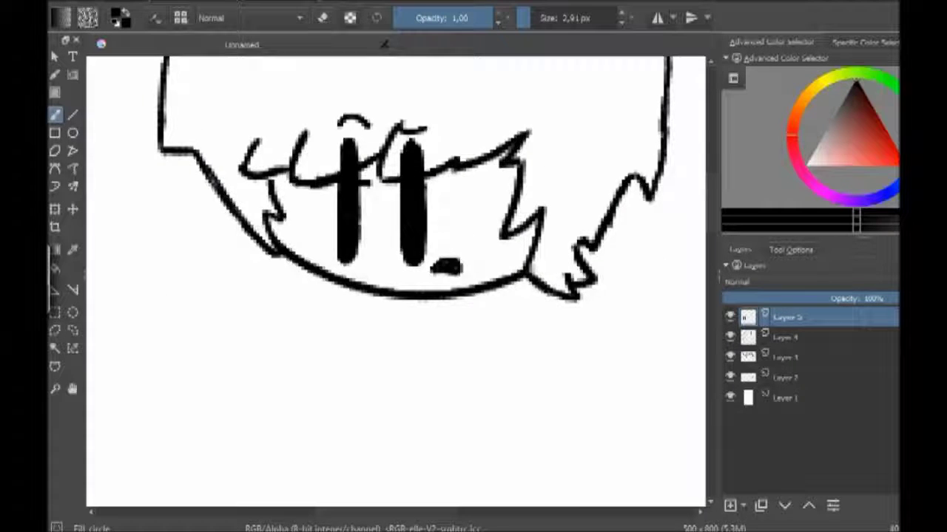
Step: Try a filled black mouth shape beside the right eye, just above the chin arc, and erase it
scroll(443, 281, "up", 3)
left_click_drag(467, 400, 521, 420)
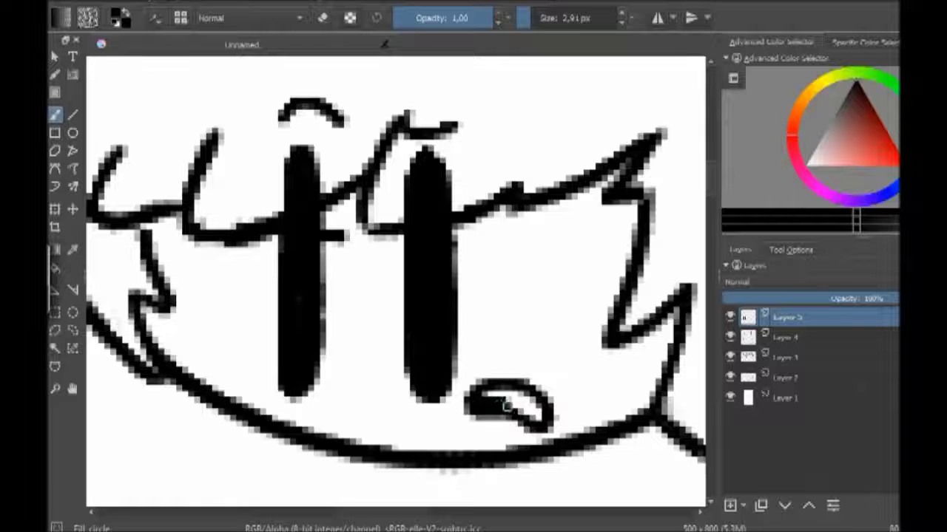
scroll(550, 350, "down", 2)
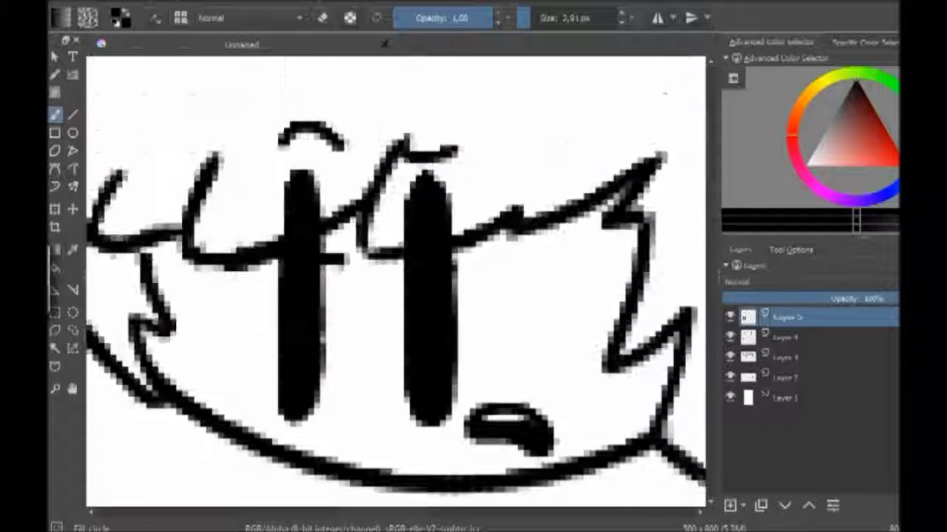
key("e")
key("plus")
key("e")
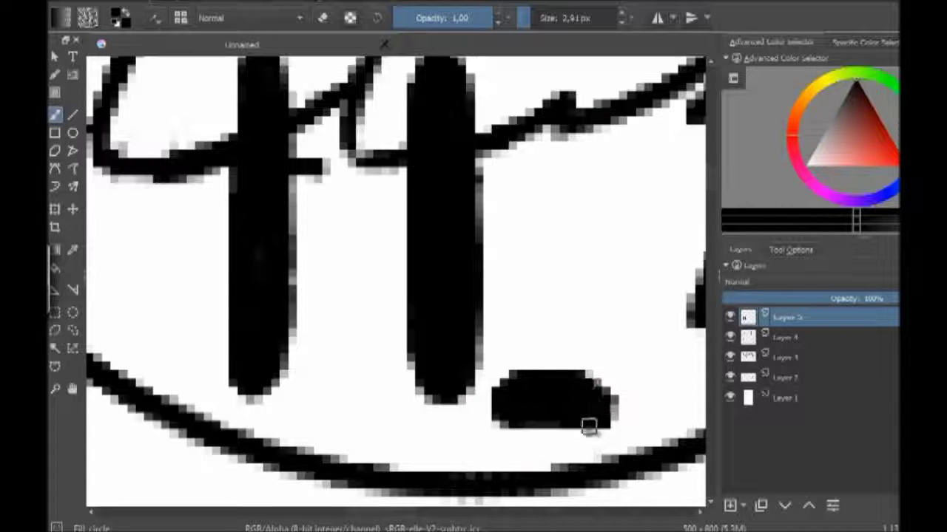
left_click_drag(485, 403, 602, 442)
Step: Draw a small mouth mark between the lower ends of the two eyes with a 3.93 px brush
left_click_drag(326, 354, 362, 356)
key("e")
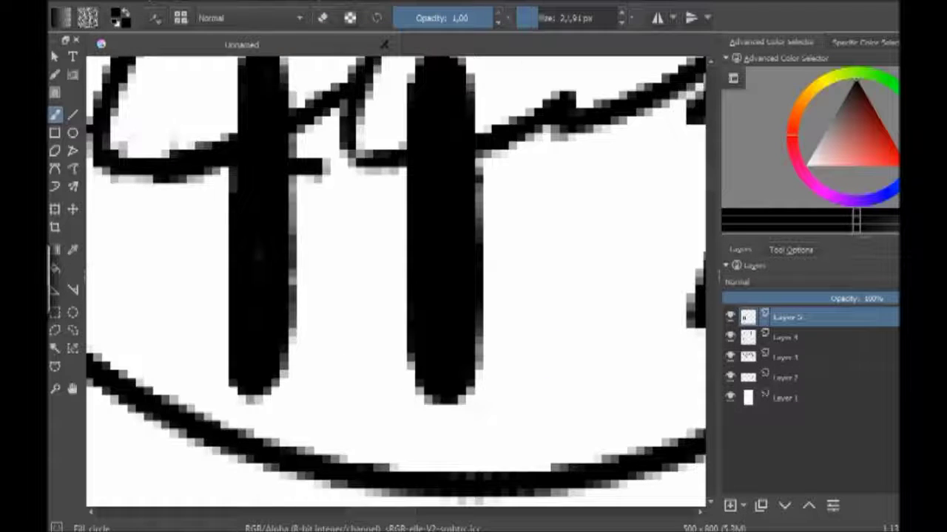
key("minus")
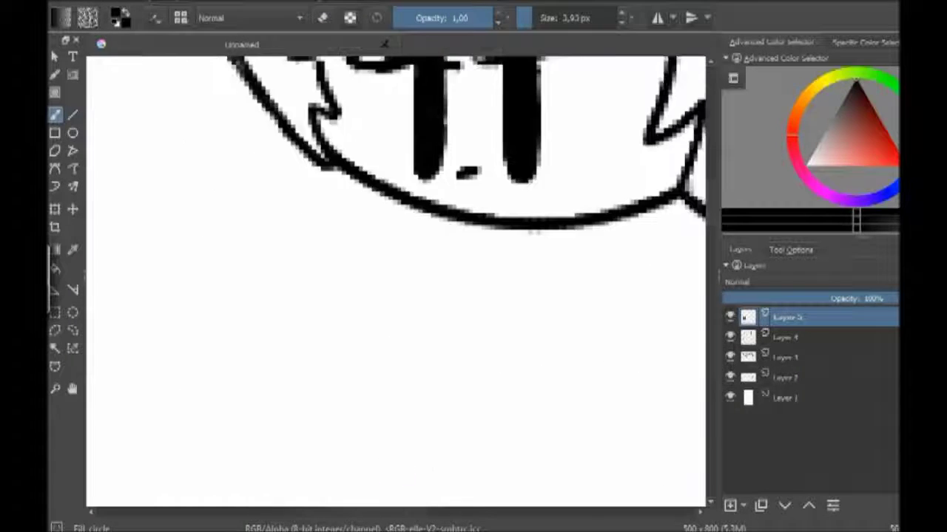
key("plus")
Step: Rework the straight hair edge beside the left cheek into jagged tufts, undoing the last stray stroke
key("ctrl+Page_Down")
key("Page_Down")
key("Page_Down")
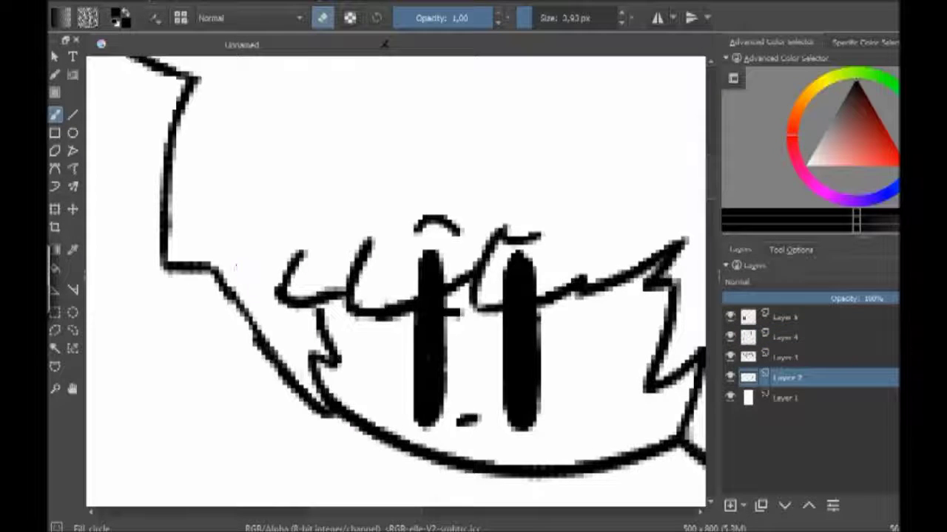
key("Page_Up")
left_click_drag(213, 270, 303, 318)
key("Page_Up")
mouse_move(211, 268)
left_mouse_down()
mouse_move(249, 359)
mouse_move(228, 342)
mouse_move(256, 381)
left_mouse_up()
key("ctrl+z")
key("Page_Up")
Step: Add Layer 6 beneath Layer 2 and draw two short vertical neck lines under the chin
key("plus")
scroll(207, 235, "right", 5)
scroll(206, 235, "down", 5)
key("Page_Down")
key("Page_Down")
key("Page_Down")
key("Page_Down")
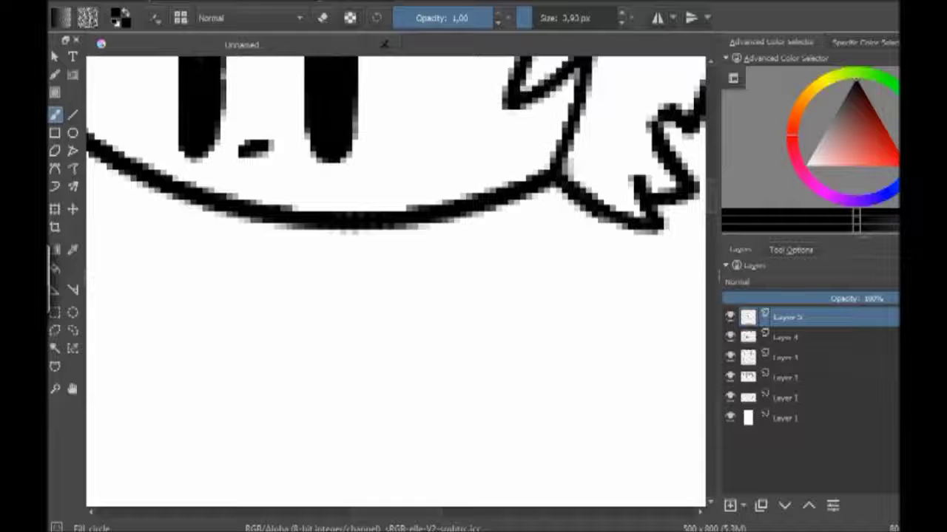
key("Insert")
left_click_drag(235, 246, 238, 215)
Step: On Layer 2, erase the part of the chin arc that lies between the neck lines
key("Page_Up")
key("Page_Up")
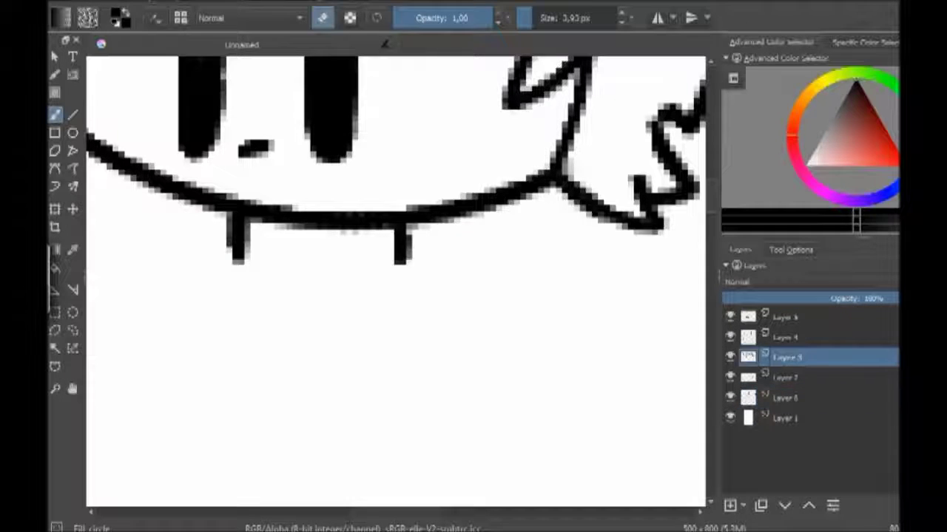
key("Page_Down")
key("e")
scroll(332, 228, "up", 1)
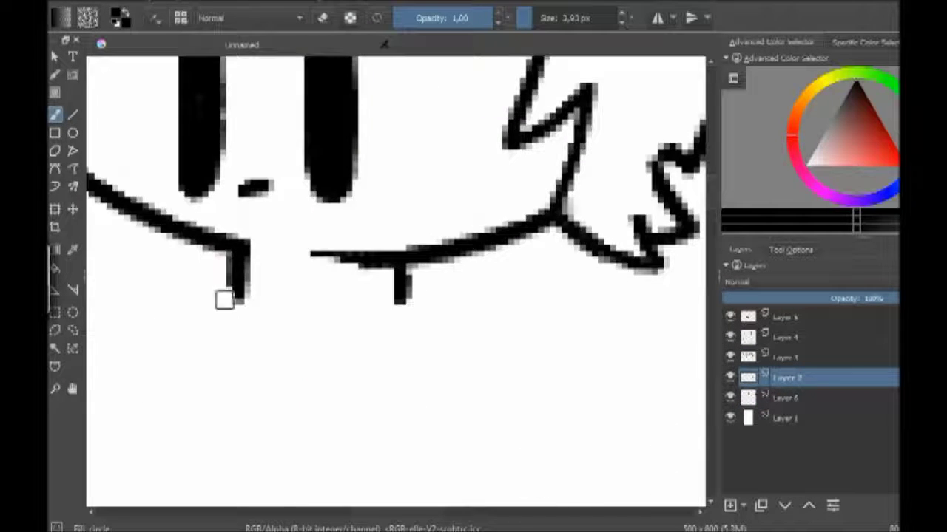
Step: Outline a turtleneck collar around the neck with a curved neckline and sides folding down from the neck lines
left_click_drag(224, 300, 417, 313)
left_click_drag(226, 257, 186, 366)
left_click_drag(407, 270, 459, 363)
key("e")
mouse_move(185, 381)
left_mouse_down()
mouse_move(197, 370)
mouse_move(455, 355)
left_mouse_up()
key("e")
left_click_drag(177, 311, 186, 370)
left_click_drag(446, 325, 453, 361)
Step: Add a row of short vertical rib lines below the collar's curved neckline
left_click_drag(244, 332, 246, 383)
left_click_drag(272, 342, 275, 385)
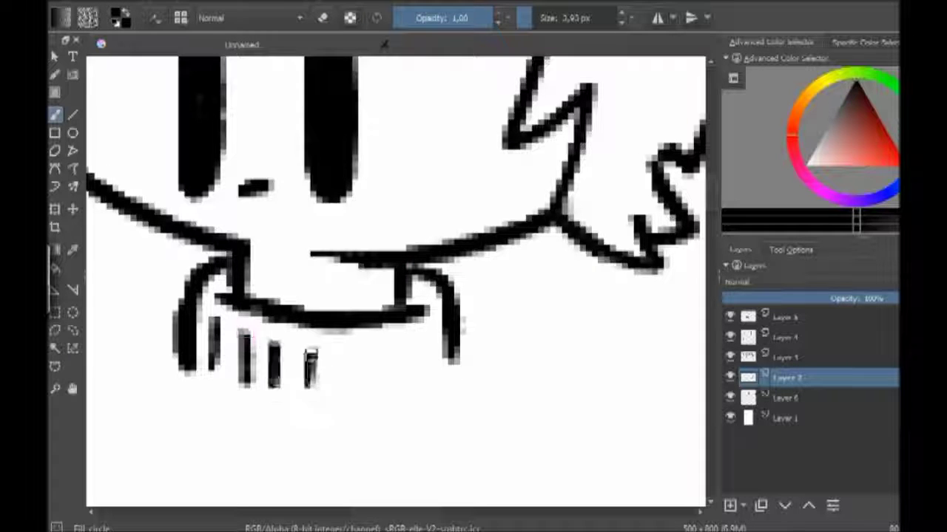
left_click_drag(421, 334, 422, 378)
Step: Flare the collar's lower sides outward and draw the hood's inner edge and outer arc on the right side
scroll(421, 370, "down", 5)
mouse_move(444, 118)
left_mouse_down()
mouse_move(455, 159)
mouse_move(502, 220)
left_mouse_up()
left_click_drag(198, 142, 144, 225)
mouse_move(452, 93)
left_mouse_down()
mouse_move(370, 291)
mouse_move(424, 333)
mouse_move(614, 104)
left_mouse_up()
key("ctrl+z")
scroll(596, 316, "up", 5)
mouse_move(551, 174)
left_mouse_down()
mouse_move(647, 289)
mouse_move(632, 353)
left_mouse_up()
scroll(392, 310, "down", 5)
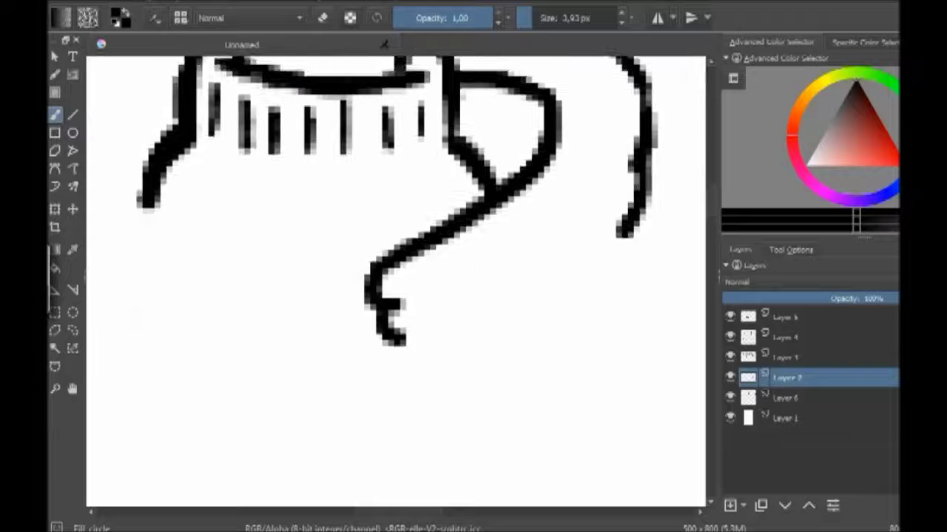
Step: Draw the hood's matching inner edge on the left side of the collar and tidy the lines with the eraser
mouse_move(246, 312)
left_mouse_down()
mouse_move(104, 156)
mouse_move(173, 107)
left_mouse_up()
scroll(284, 411, "up", 1)
left_click_drag(285, 411, 454, 422)
key("e")
left_click_drag(595, 388, 557, 335)
key("minus")
key("minus")
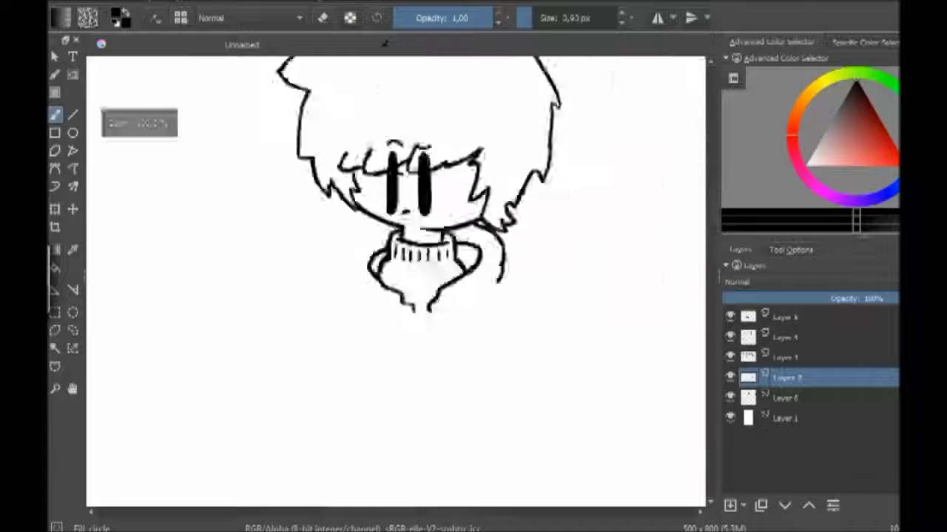
Step: Draw the hood's outer arc on the left side, from the jaw down, and clean up its inner edge
key("plus")
left_click_drag(314, 174, 303, 301)
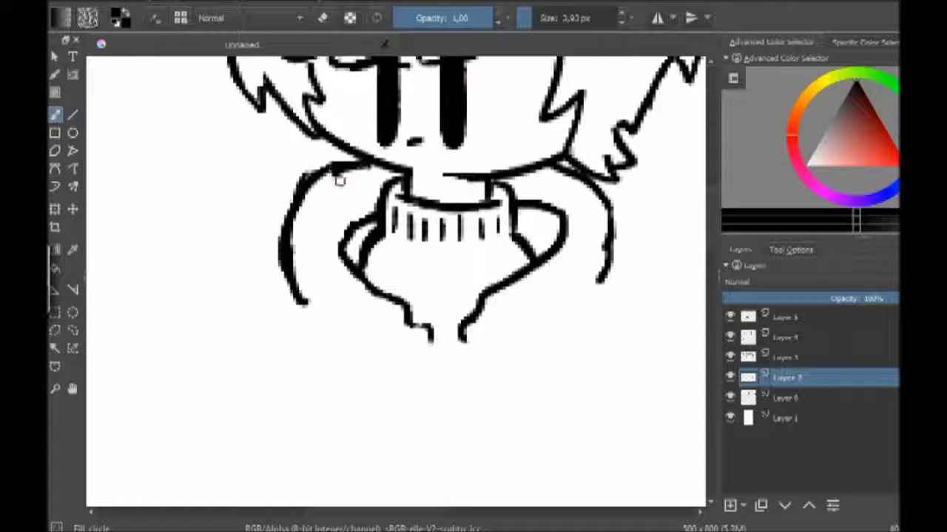
key("plus")
key("plus")
key("e")
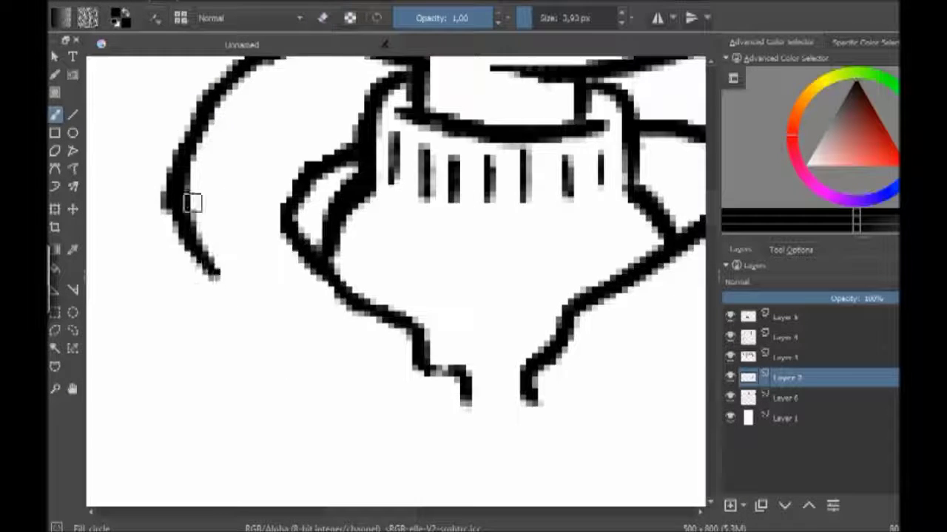
left_click_drag(192, 202, 189, 221)
Step: Hatch the inside of the hood dark on both sides of the turtleneck
left_click_drag(444, 185, 403, 407)
left_click_drag(296, 384, 326, 444)
left_click_drag(310, 363, 355, 411)
left_click_drag(480, 370, 244, 355)
mouse_move(337, 332)
left_mouse_down()
mouse_move(410, 421)
mouse_move(403, 410)
left_mouse_up()
Step: Draw both shoulders below the hood with side lines running down from them
key("minus")
key("minus")
key("minus")
key("plus")
key("plus")
left_click_drag(346, 292, 403, 265)
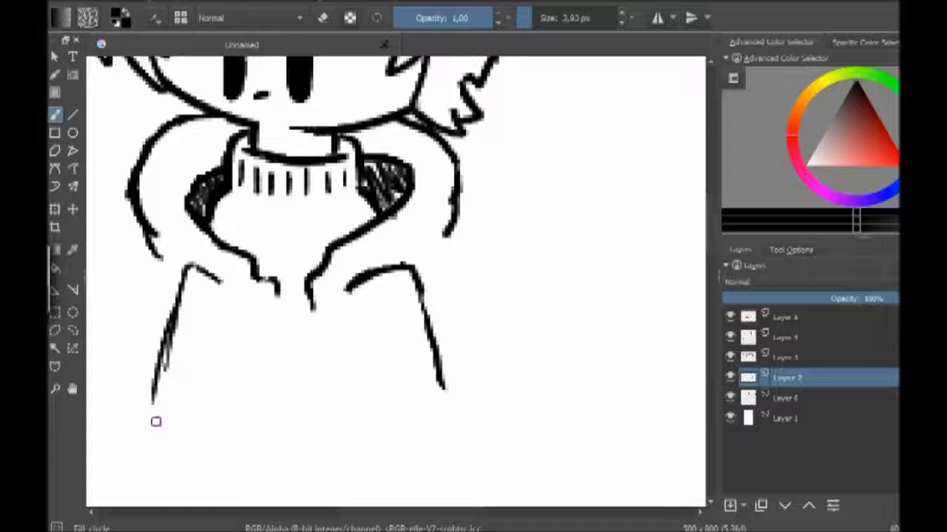
scroll(381, 227, "down", 5)
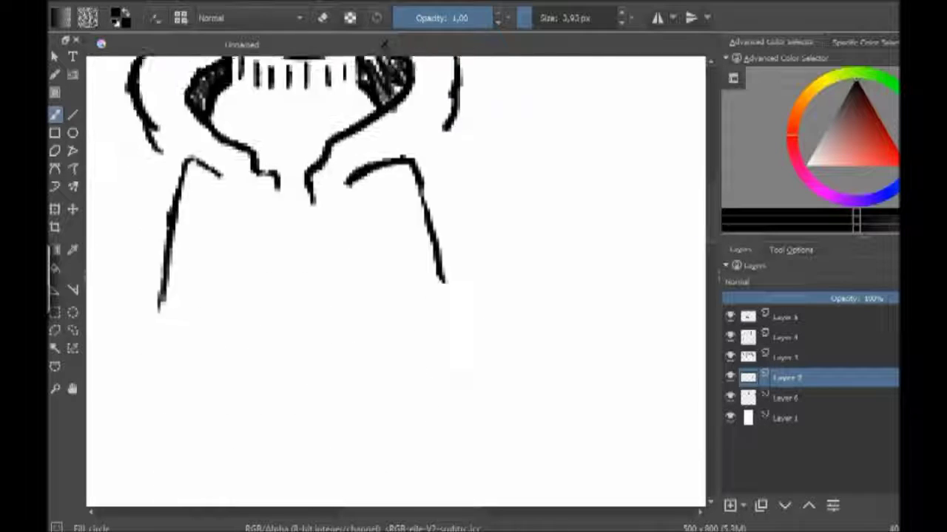
scroll(318, 330, "left", 5)
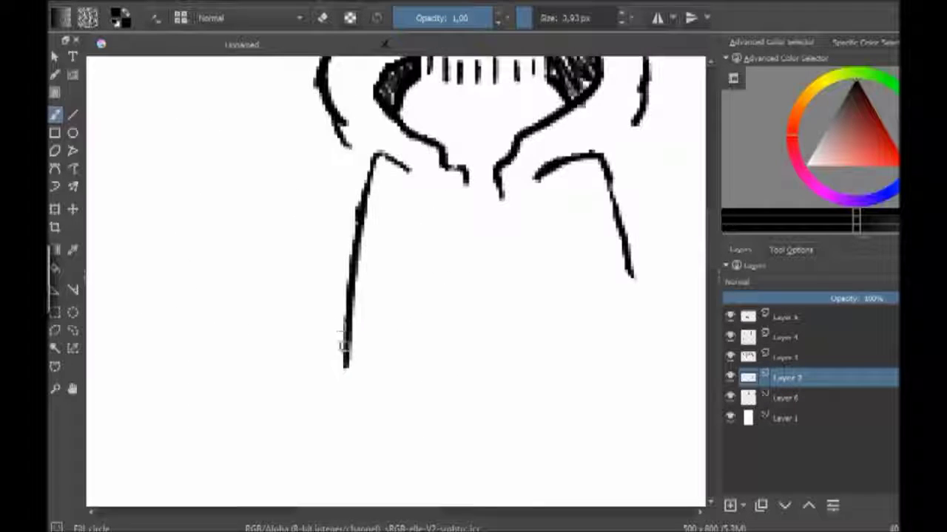
Step: Draw a raised left arm with an inner line rising from the torso and an outer line curving around the elbow
left_click_drag(345, 345, 280, 199)
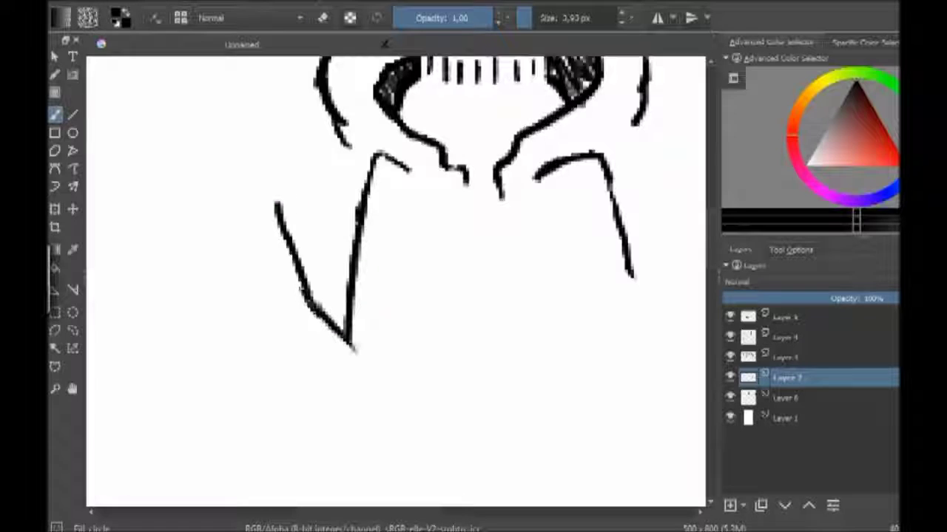
scroll(288, 225, "up", 7)
left_click_drag(278, 347, 270, 260)
left_click_drag(249, 491, 194, 272)
scroll(195, 272, "down", 4)
left_click_drag(247, 405, 420, 455)
Step: Draw a hand with two raised fingers at the end of the arm and undo the last two strokes
scroll(684, 480, "up", 6)
left_click_drag(399, 253, 414, 116)
left_click_drag(444, 248, 394, 90)
mouse_move(438, 76)
left_mouse_down()
mouse_move(508, 290)
mouse_move(341, 316)
mouse_move(349, 373)
left_mouse_up()
mouse_move(388, 218)
left_mouse_down()
mouse_move(375, 213)
mouse_move(378, 251)
mouse_move(341, 296)
mouse_move(388, 222)
left_mouse_up()
key("ctrl+z")
key("ctrl+z")
Step: Draw the curled thumb and a ribbed sleeve cuff around the wrist of the raised hand
left_click_drag(369, 258, 403, 248)
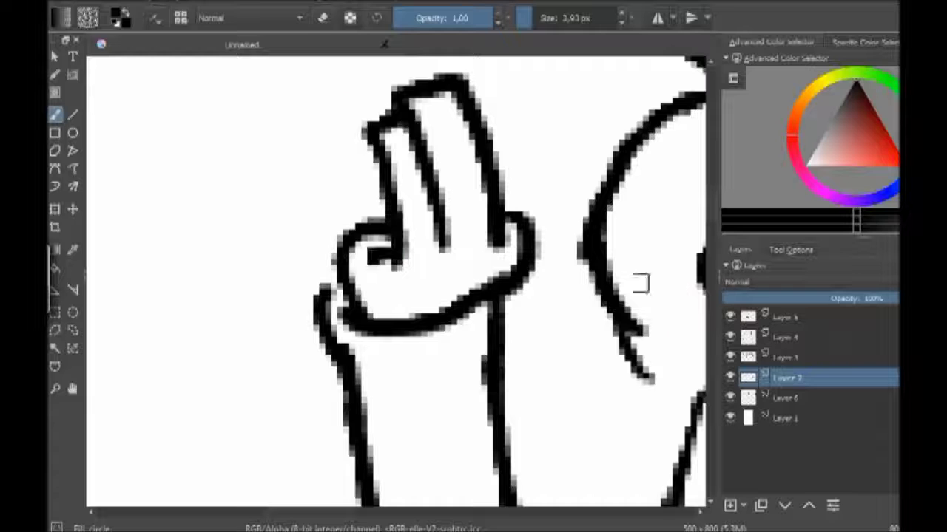
left_click_drag(350, 232, 346, 309)
left_click_drag(392, 238, 383, 262)
mouse_move(325, 303)
left_mouse_down()
mouse_move(392, 377)
mouse_move(478, 349)
mouse_move(348, 363)
left_mouse_up()
scroll(348, 363, "down", 10)
scroll(391, 249, "down", 5)
scroll(391, 248, "up", 3)
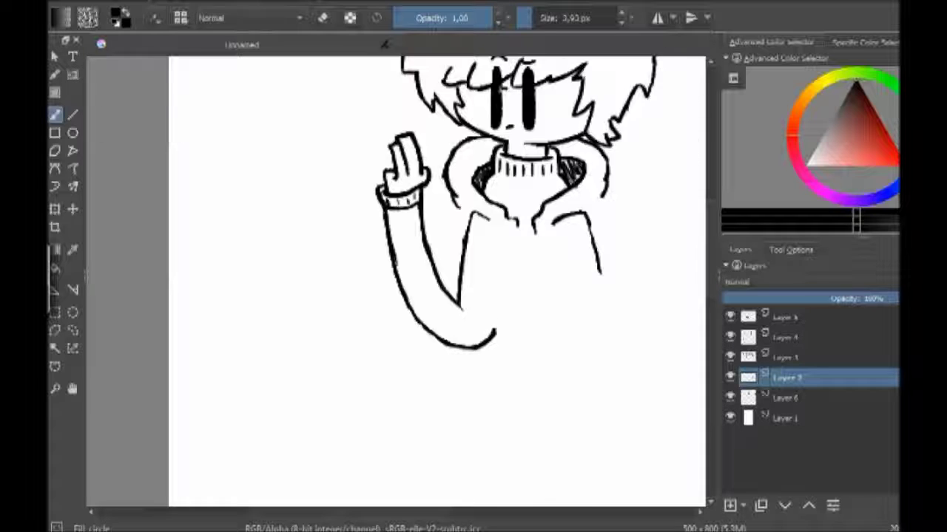
scroll(669, 260, "up", 3)
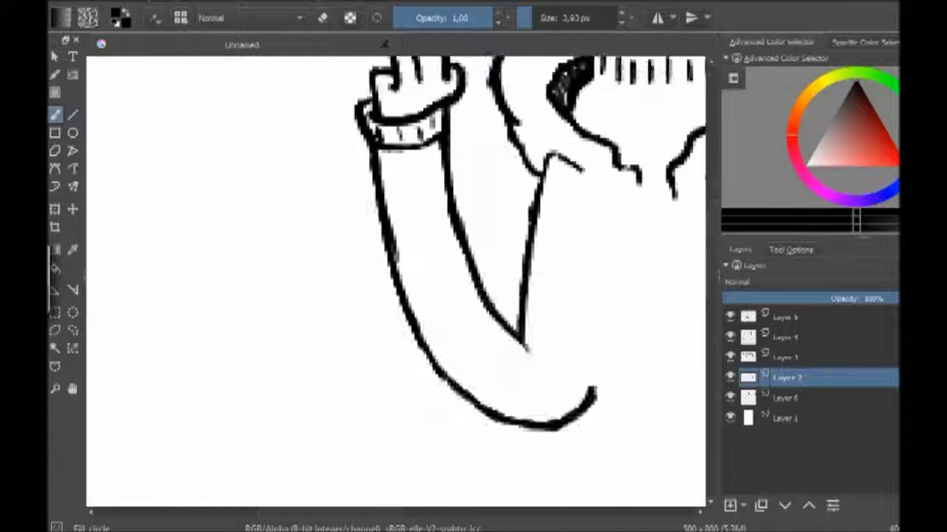
Step: Erase the arm below the cuff and the left side line of the torso
key("e")
scroll(414, 333, "down", 5)
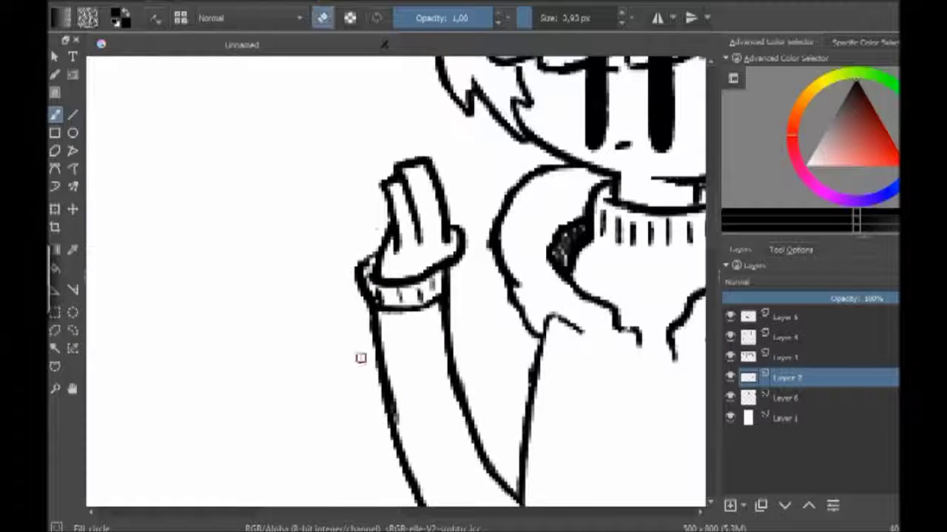
key("e")
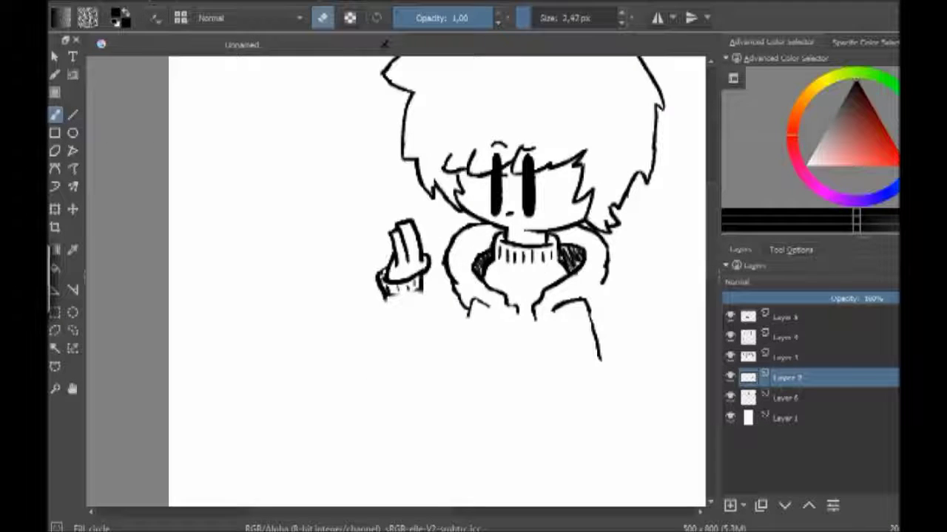
scroll(378, 299, "up", 3)
key("e")
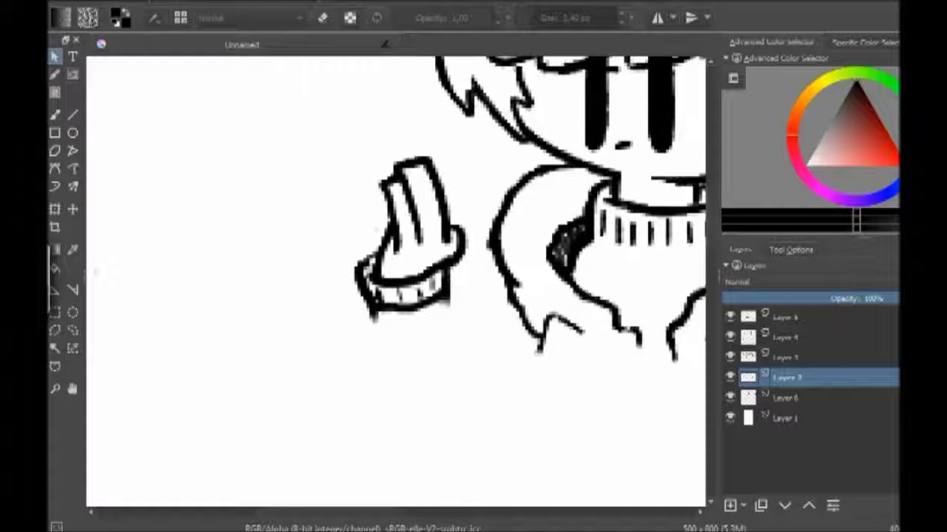
Step: Select the hand and cuff, mirror them horizontally with a transform, and clear the selection
key("ctrl+r")
key("ctrl+t")
left_click_drag(406, 248, 427, 244)
key("Return")
key("ctrl+shift+a")
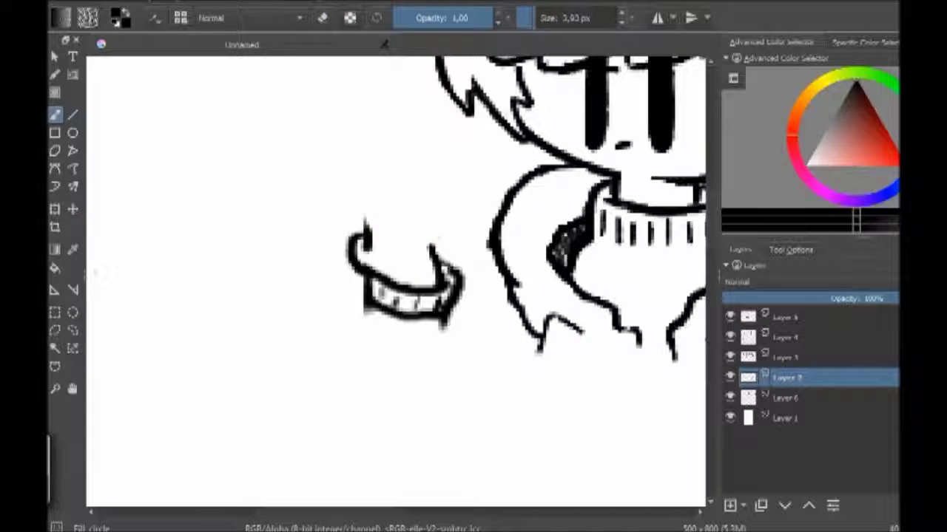
Step: Redraw the two raised fingers and the palm above the mirrored cuff with a 3.40 px brush
key("ctrl+z")
key("ctrl+z")
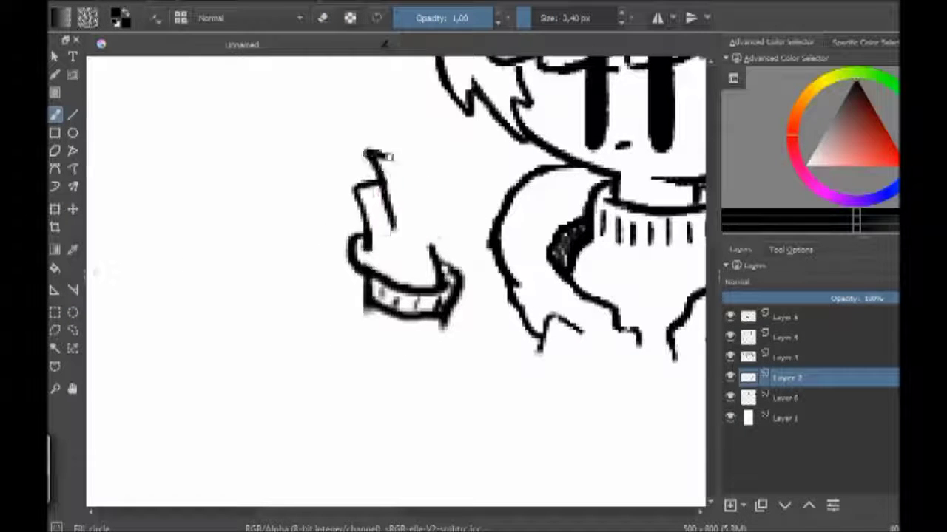
key("ctrl+z")
left_click_drag(379, 178, 422, 240)
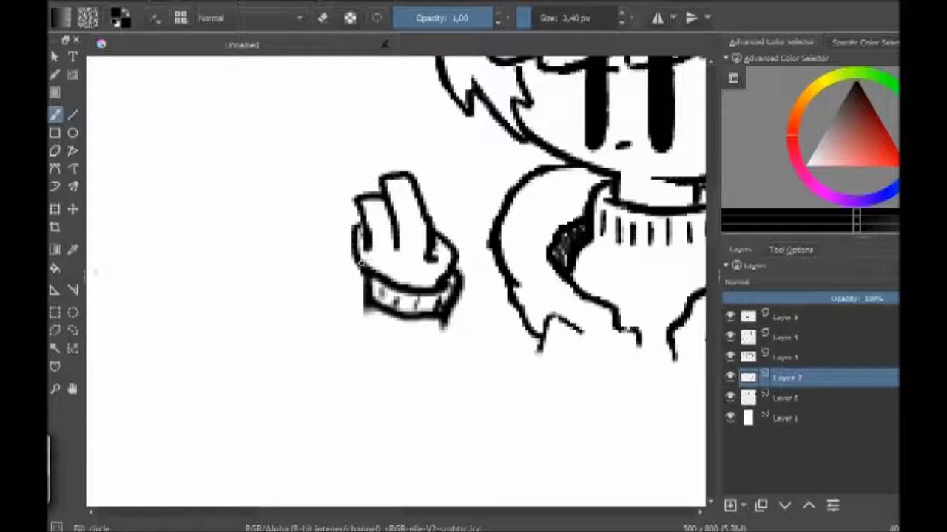
Step: Try an arm outline running from the cuff to a pointed elbow and up to the left shoulder
scroll(437, 249, "down", 3)
mouse_move(444, 248)
left_mouse_down()
mouse_move(459, 265)
mouse_move(390, 404)
mouse_move(547, 263)
left_mouse_up()
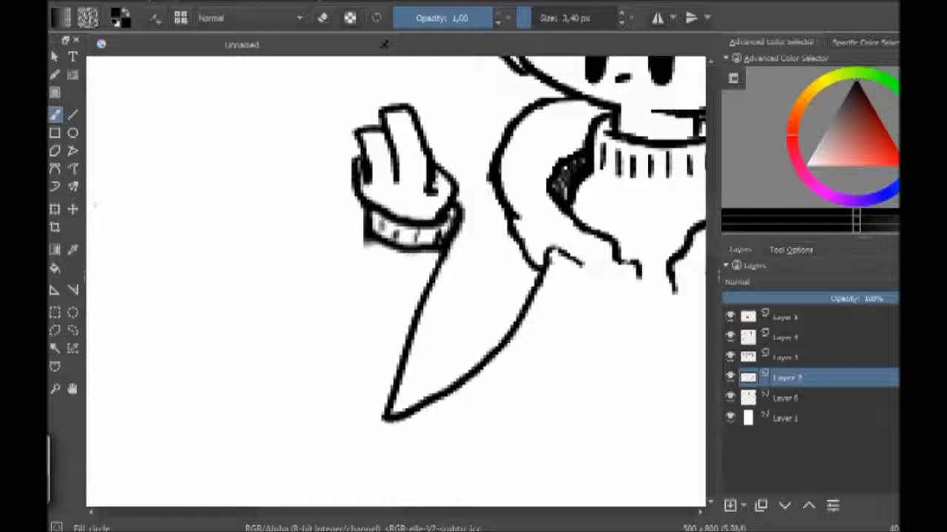
key("minus")
key("ctrl+z")
key("ctrl+z")
Step: Draw the raised arm's two long edges down from the cuff and its upper edge back up to the left shoulder
left_click_drag(426, 254, 423, 415)
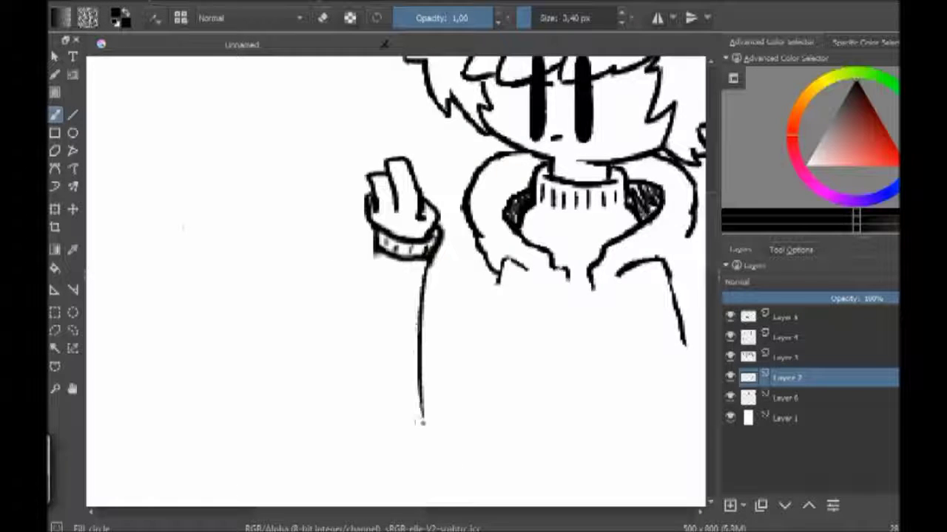
key("ctrl+z")
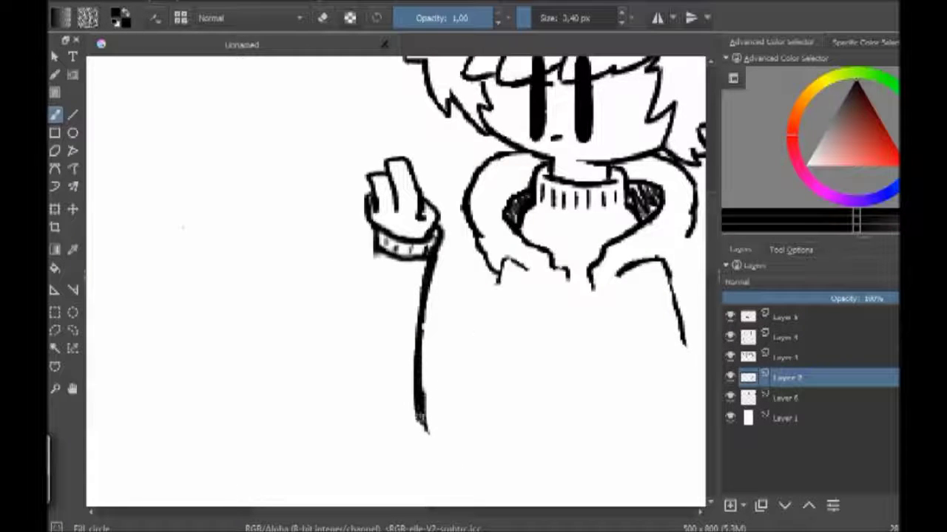
key("plus")
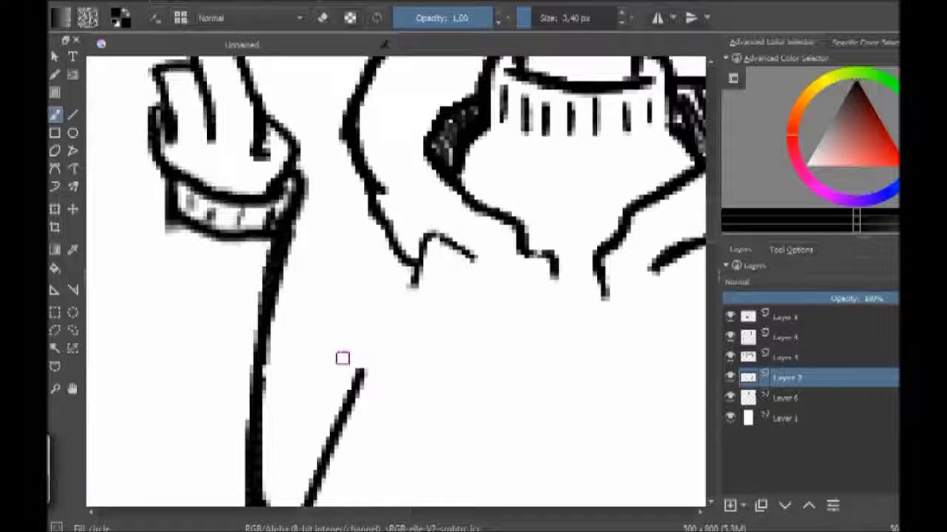
left_click_drag(348, 374, 433, 244)
key("plus")
mouse_move(148, 85)
left_mouse_down()
mouse_move(159, 463)
mouse_move(181, 507)
left_mouse_up()
scroll(206, 413, "down", 3)
left_click_drag(292, 435, 501, 142)
Step: Draw the torso's left side line downward from below the left shoulder
key("minus")
left_click_drag(460, 254, 454, 507)
key("plus")
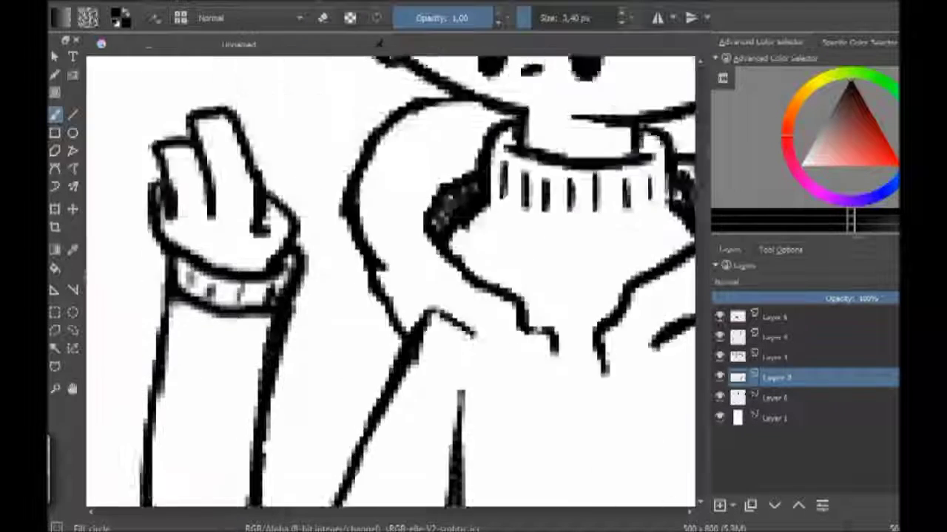
Step: Narrow the taller raised finger by redrawing its edges farther in and erasing its old outer edge and the stray thumb outline
key("minus")
key("minus")
key("minus")
key("plus")
key("plus")
key("plus")
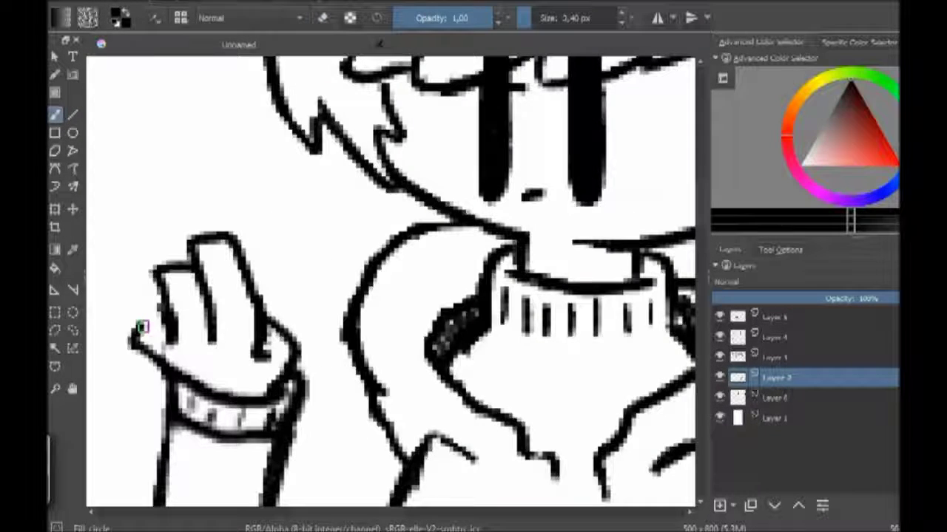
key("e")
left_click_drag(196, 258, 223, 321)
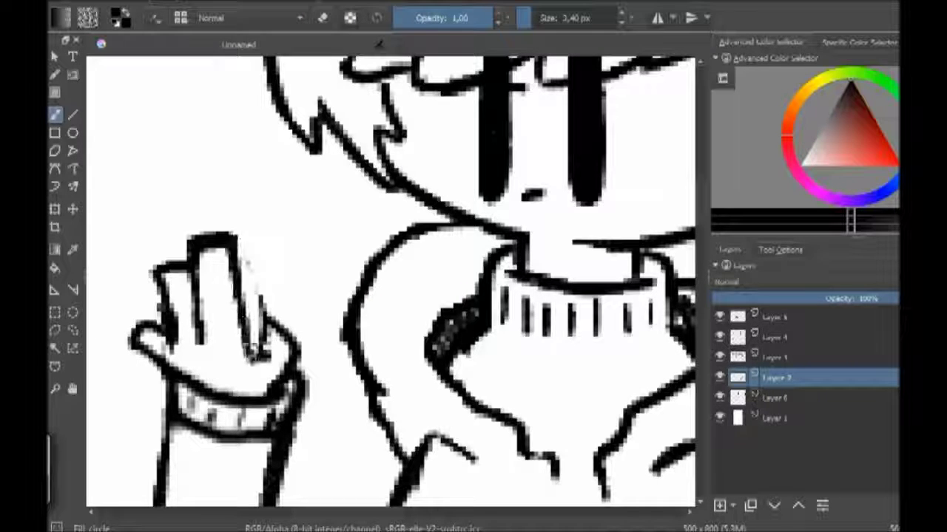
key("e")
left_click_drag(253, 351, 247, 266)
key("e")
left_click_drag(247, 317, 275, 335)
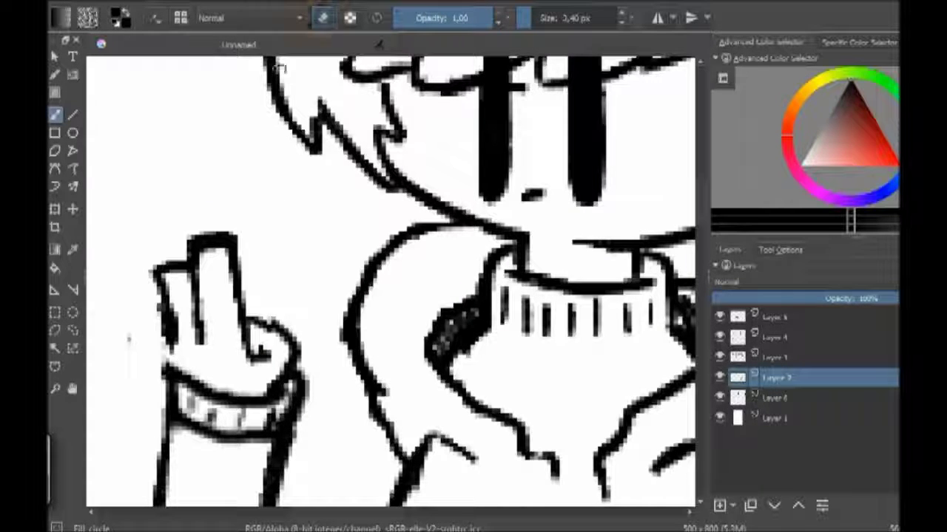
Step: Erase the taller finger's squared tip and redraw it as a rounded fingertip
key("e")
left_click_drag(215, 244, 232, 247)
key("e")
left_click_drag(201, 324, 184, 262)
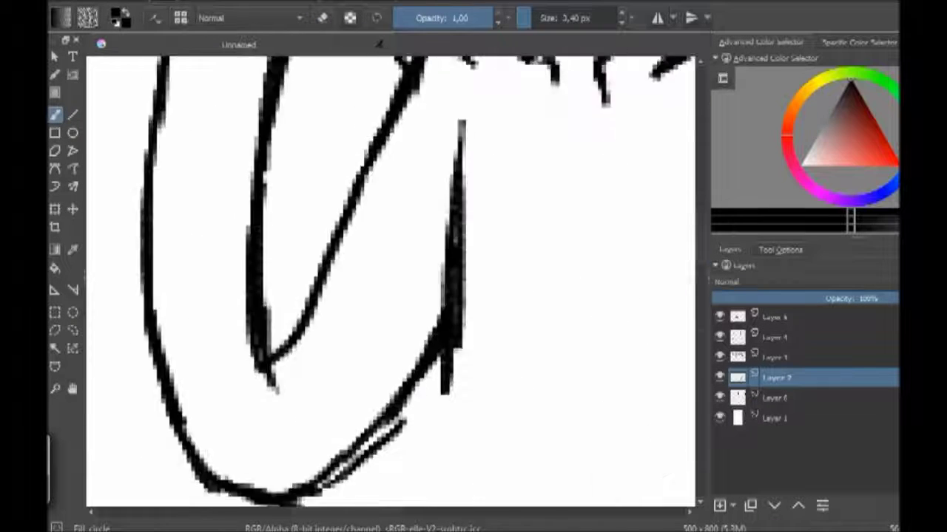
Step: Clean up the doubled line under the raised arm's elbow and draw the hood's left drawstring
key("e")
left_click_drag(394, 444, 333, 425)
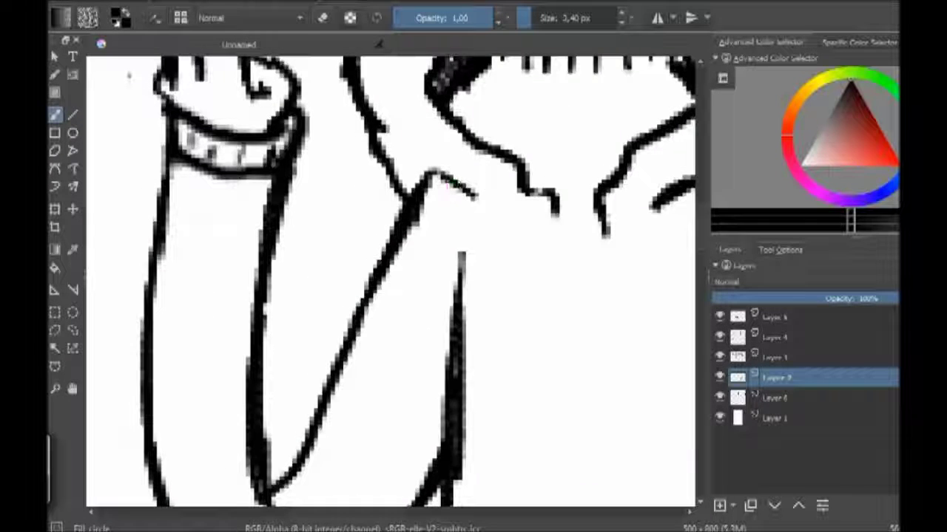
left_click_drag(554, 206, 542, 334)
left_click_drag(551, 292, 488, 437)
left_click_drag(517, 207, 481, 429)
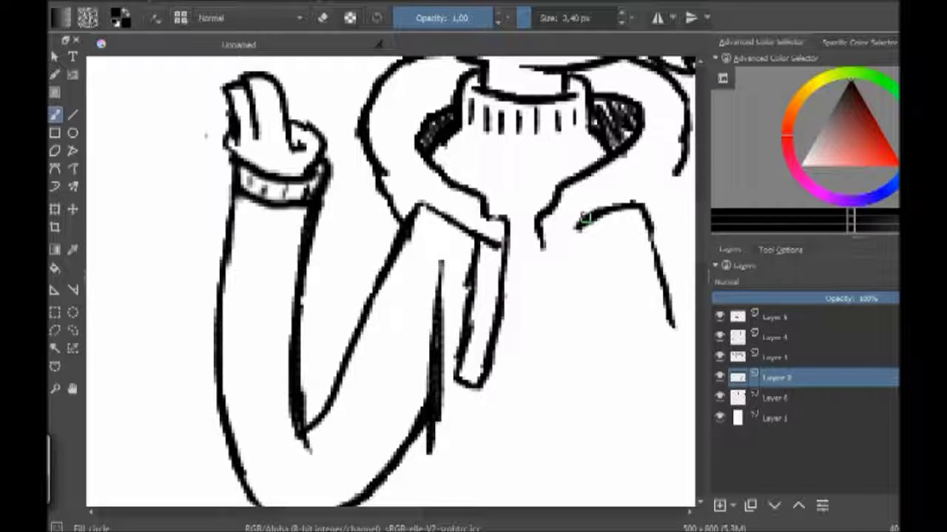
Step: Extend the right shoulder line to the hood's lower end and redraw the raised forearm's inner edge as a thinner line
left_click_drag(581, 222, 543, 244)
key("e")
left_click_drag(329, 348, 313, 370)
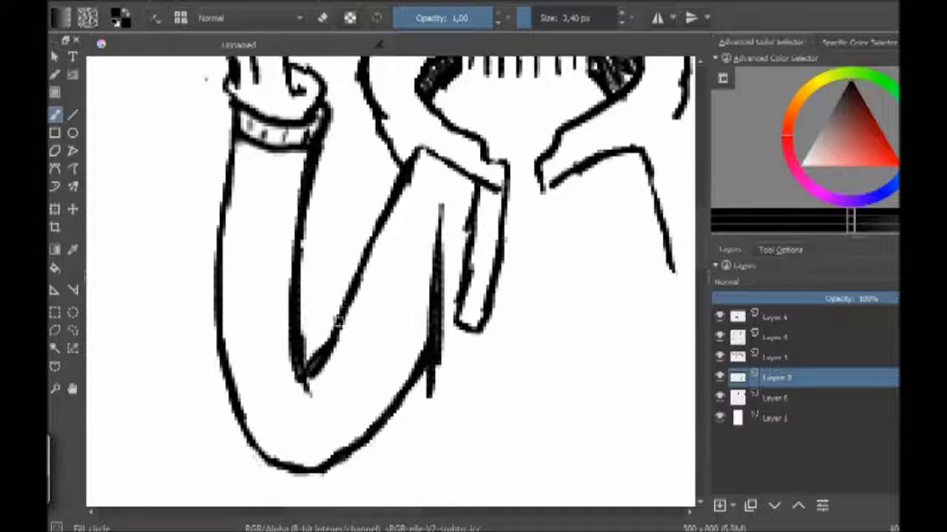
key("e")
left_click_drag(296, 196, 299, 380)
key("e")
left_click_drag(305, 218, 302, 392)
left_click_drag(307, 178, 305, 288)
key("e")
left_click_drag(222, 293, 226, 358)
mouse_move(267, 462)
left_mouse_down()
mouse_move(240, 323)
mouse_move(273, 466)
left_mouse_up()
key("e")
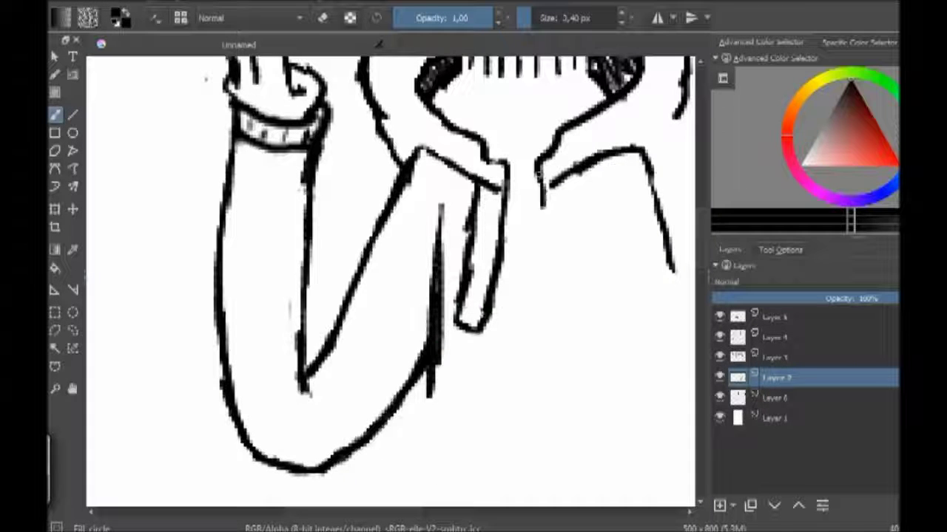
Step: Draw the hood's right drawstring as a long narrow strip and extend the hood's outer right edge
mouse_move(535, 164)
left_mouse_down()
mouse_move(541, 274)
mouse_move(567, 338)
mouse_move(570, 177)
left_mouse_up()
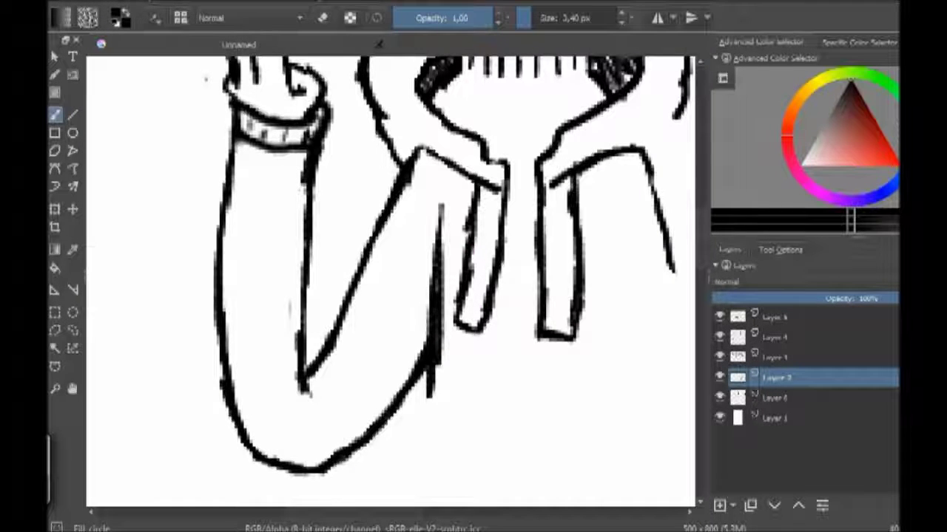
scroll(390, 281, "up", 3)
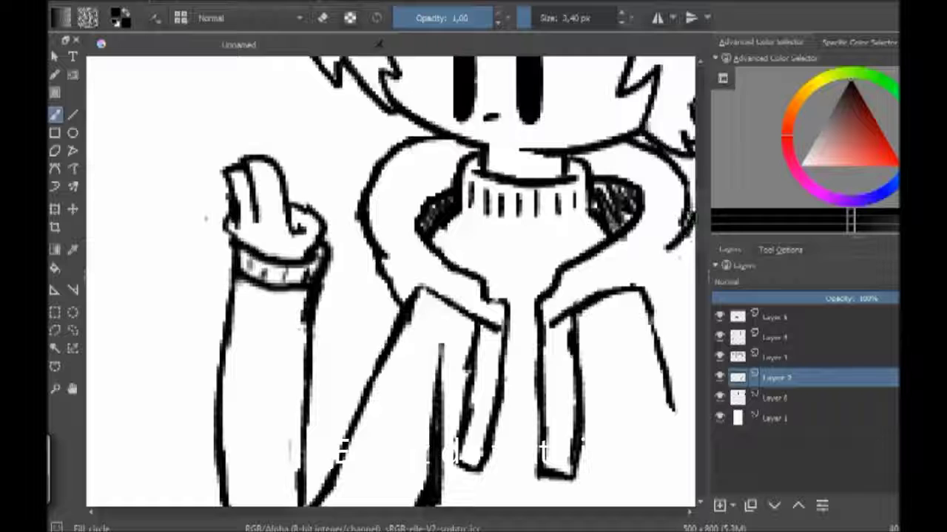
scroll(390, 281, "down", 2)
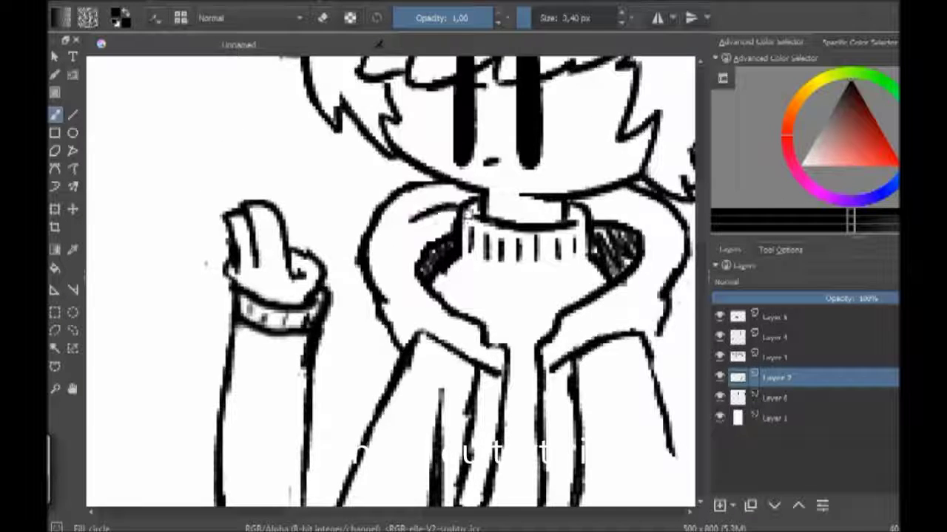
Step: Draw the jacket's two long front opening edges downward below the hood
scroll(452, 169, "up", 3)
left_click_drag(452, 168, 507, 349)
key("ctrl+z")
scroll(391, 281, "down", 2)
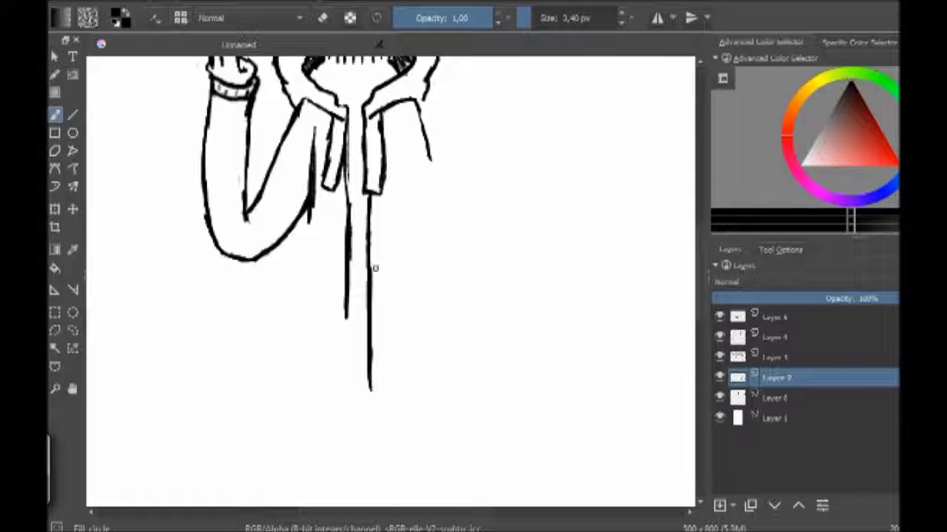
scroll(375, 269, "up", 3)
scroll(275, 190, "down", 2)
scroll(275, 190, "up", 2)
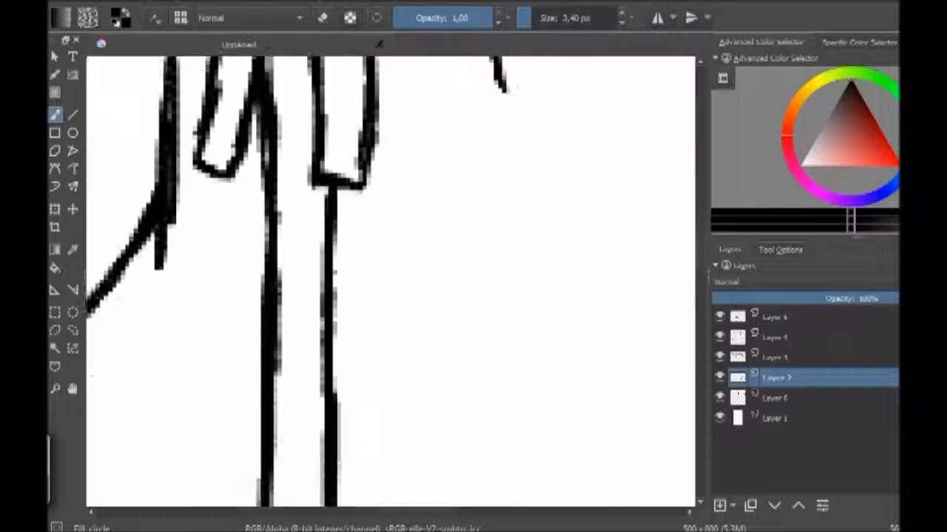
Step: Draw the left jacket panel's slanted side line and close the panel with a bottom edge
scroll(366, 249, "down", 2)
scroll(309, 244, "up", 2)
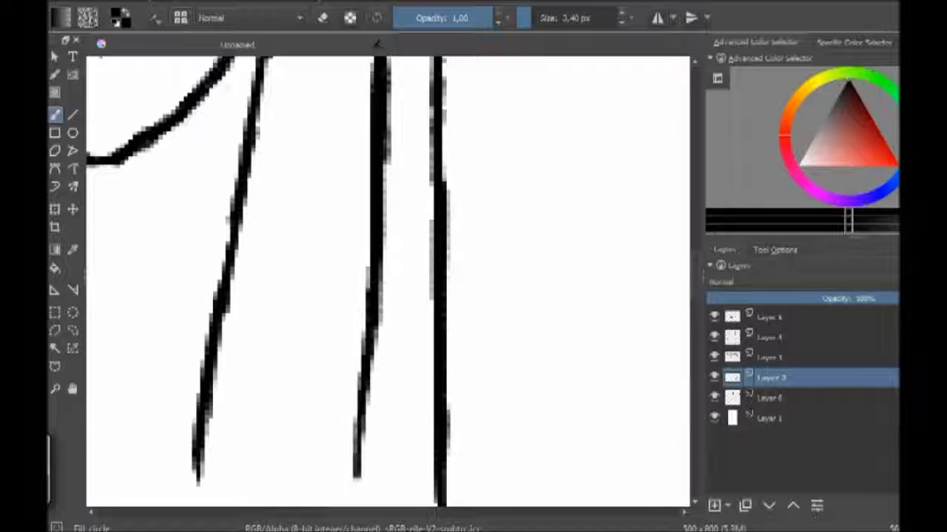
mouse_move(351, 238)
left_mouse_down()
mouse_move(288, 235)
mouse_move(196, 148)
mouse_move(357, 240)
left_mouse_up()
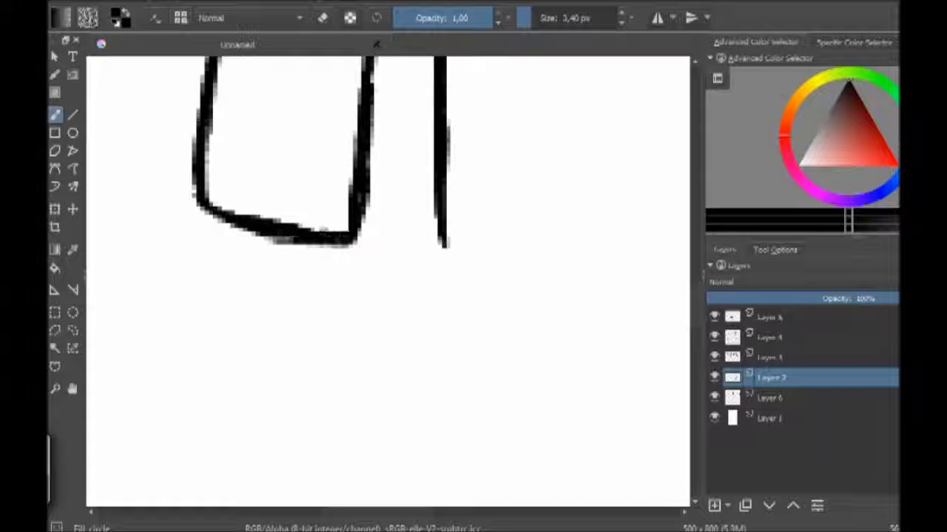
Step: Draw a slanted pocket line on the left jacket panel and lengthen the left drawstring
scroll(363, 222, "down", 2)
left_click_drag(332, 133, 305, 226)
key("ctrl+z")
scroll(348, 160, "up", 2)
key("e")
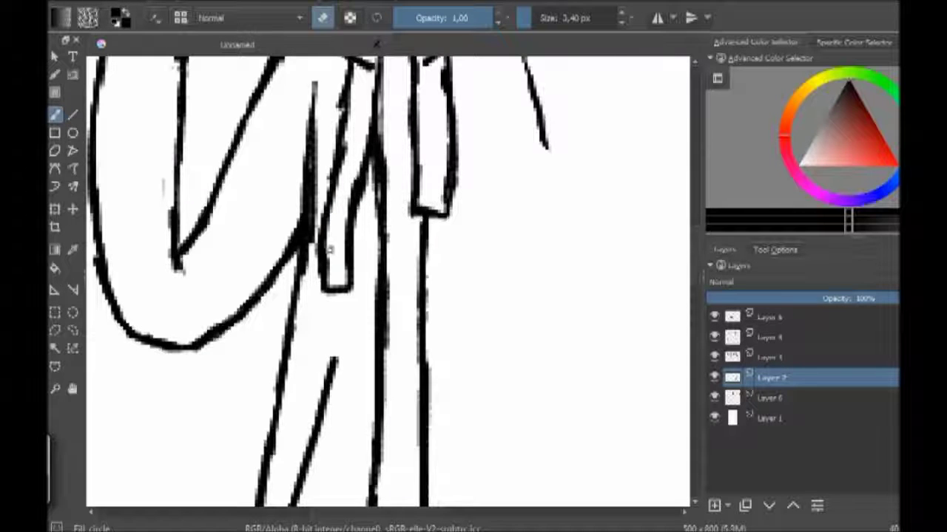
Step: Draw the lowered right sleeve's outer and inner edges with a slanted pocket line beside it, and lengthen the right drawstring
scroll(577, 325, "down", 3)
mouse_move(577, 157)
left_mouse_down()
mouse_move(594, 256)
mouse_move(507, 373)
left_mouse_up()
left_click_drag(469, 180, 508, 389)
left_click_drag(480, 255, 502, 162)
scroll(622, 183, "up", 3)
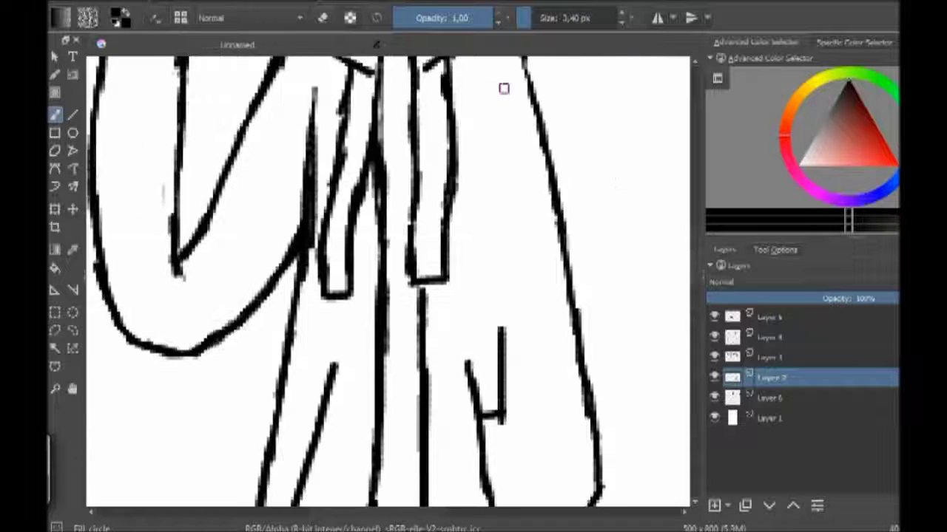
left_click_drag(466, 87, 500, 351)
Step: Close the right sleeve with a rounded lower end and draw the right jacket panel's bottom edge
scroll(503, 292, "down", 2)
mouse_move(429, 502)
left_mouse_down()
mouse_move(544, 434)
mouse_move(518, 499)
mouse_move(429, 503)
left_mouse_up()
scroll(443, 443, "down", 5)
scroll(392, 288, "up", 5)
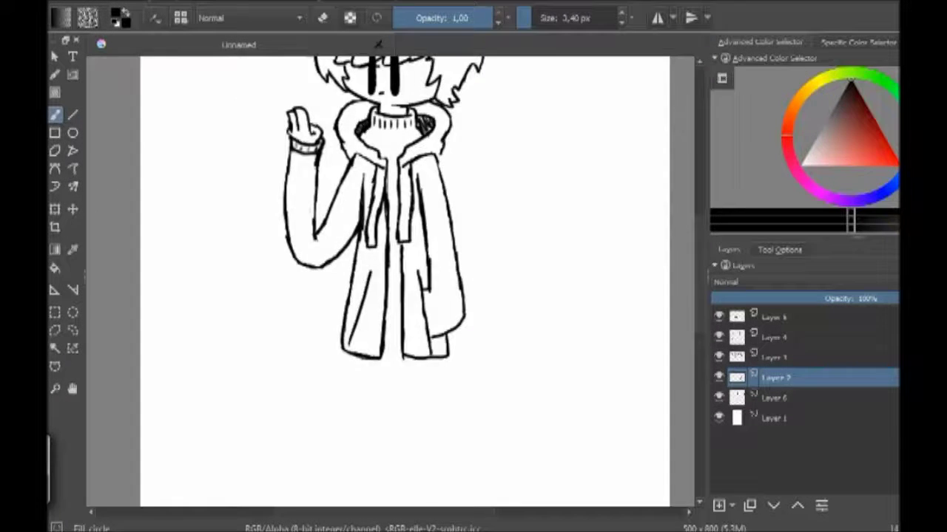
Step: Outline a waistband strip under each jacket panel and draw the belt lines between the panels
scroll(392, 288, "down", 4)
scroll(391, 281, "up", 2)
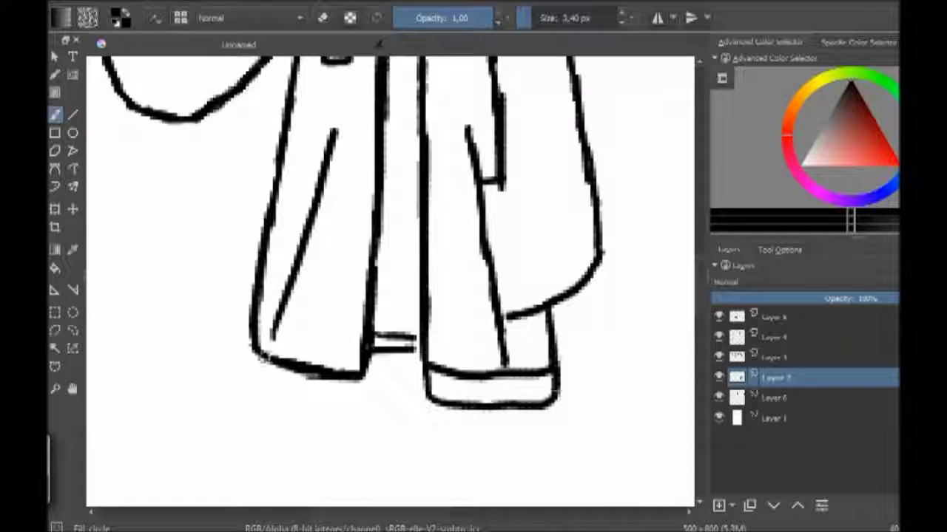
left_click_drag(257, 357, 362, 410)
left_click_drag(359, 370, 362, 408)
Step: Add short vertical rib lines across both waistband strips of the jacket
left_click_drag(325, 379, 325, 407)
left_click_drag(345, 379, 345, 408)
left_click_drag(299, 373, 301, 403)
left_click_drag(277, 366, 279, 396)
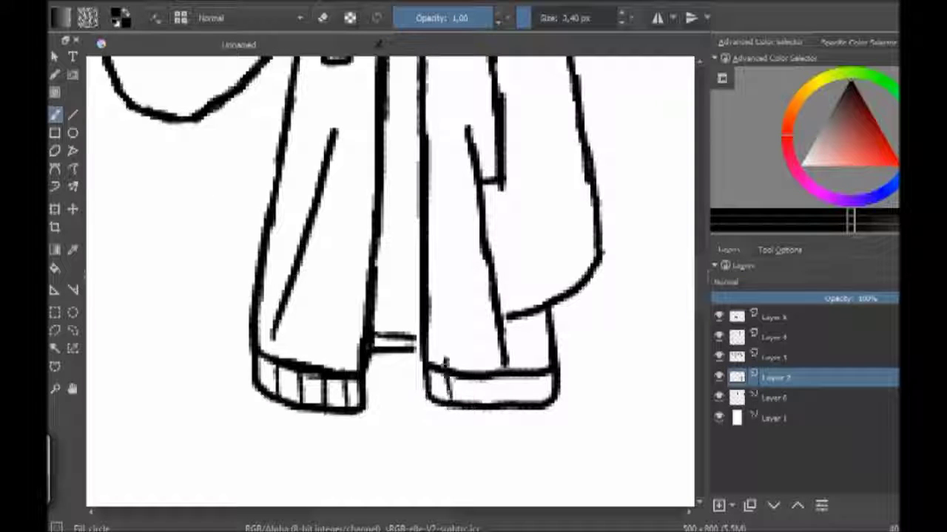
scroll(562, 471, "up", 8)
scroll(562, 471, "down", 6)
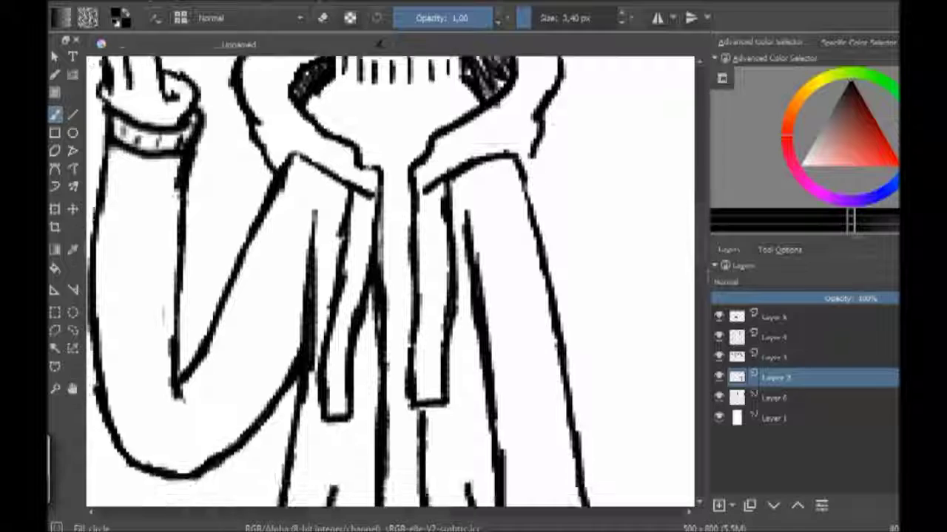
scroll(562, 471, "up", 2)
scroll(562, 471, "down", 5)
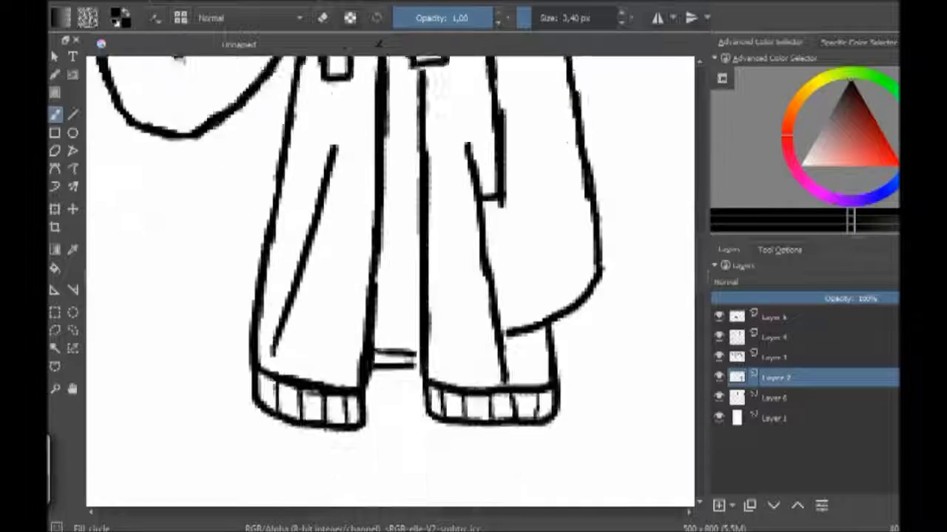
Step: Draw the right trouser leg's two side lines downward from below the jacket's waistband
scroll(631, 271, "up", 3)
scroll(631, 271, "down", 6)
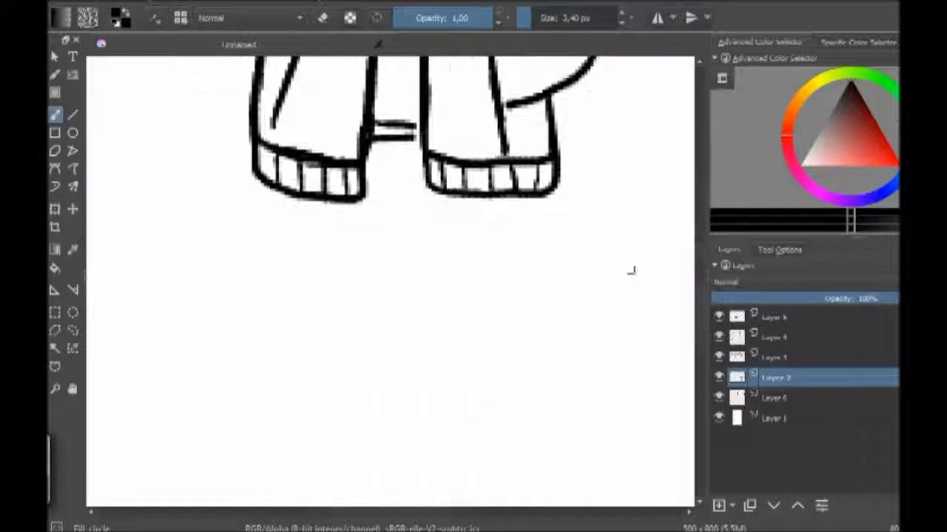
left_click_drag(545, 194, 572, 501)
left_click_drag(400, 241, 405, 462)
scroll(663, 252, "down", 3)
left_click_drag(569, 318, 580, 459)
left_click_drag(404, 279, 400, 499)
scroll(574, 347, "down", 2)
left_click_drag(574, 347, 591, 440)
left_click_drag(400, 390, 398, 440)
Step: Extend the right trouser leg's side lines farther down and close the leg with a bottom hem line
scroll(594, 442, "down", 3)
scroll(399, 347, "up", 3)
left_click_drag(400, 332, 383, 506)
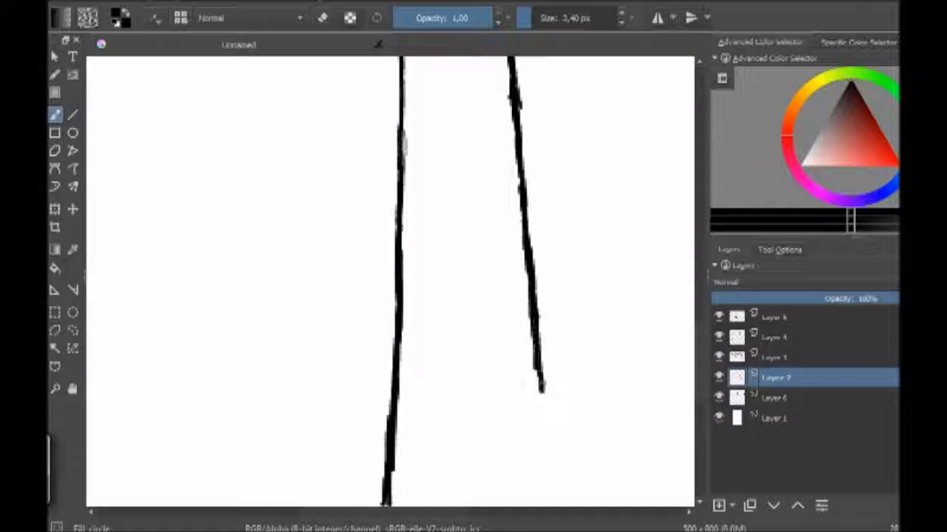
left_click_drag(542, 394, 547, 474)
scroll(431, 425, "down", 2)
scroll(399, 296, "down", 3)
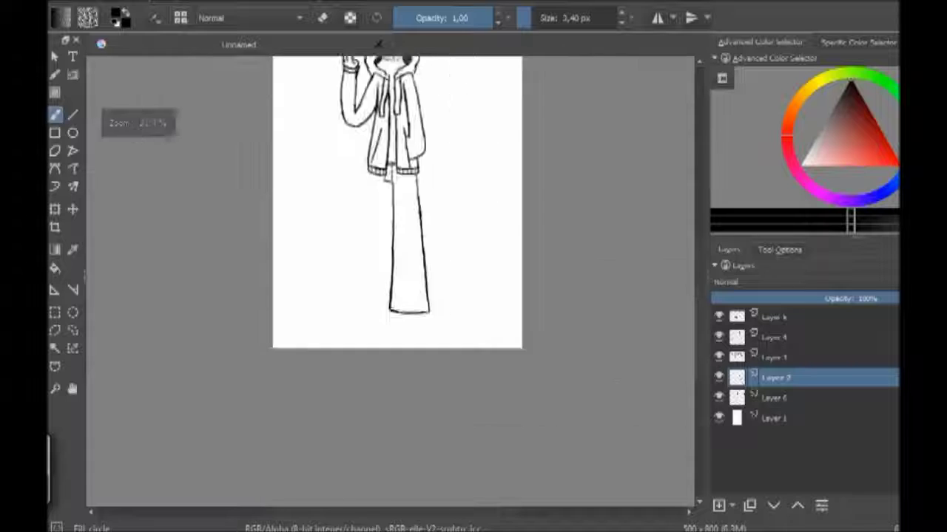
scroll(399, 296, "up", 1)
key("ctrl+z")
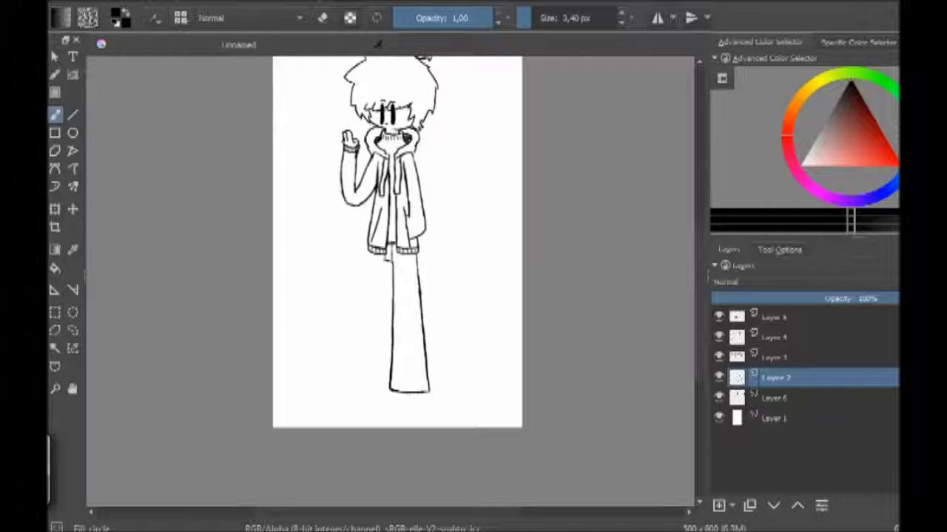
Step: Draw the left trouser leg's outer line down from the jacket and erase its stray sketchy strokes
scroll(391, 294, "up", 2)
key("e")
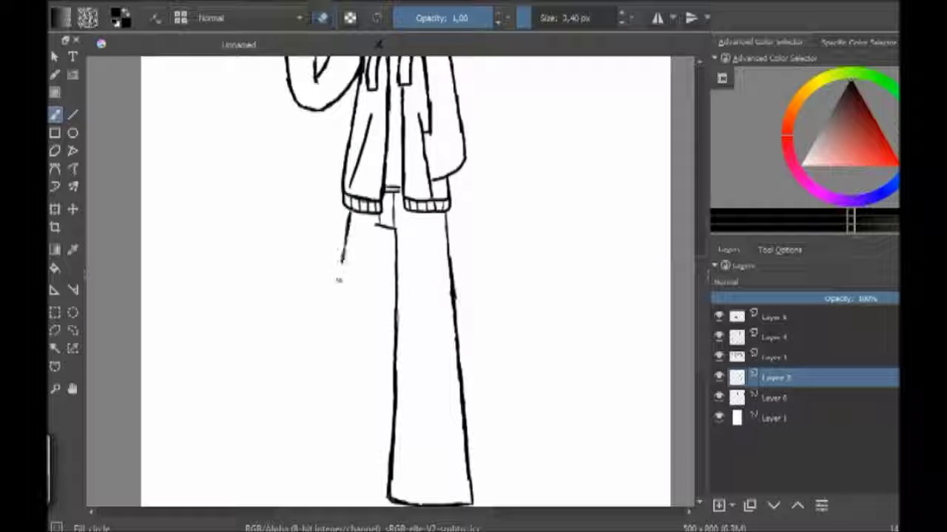
left_click_drag(335, 398, 334, 373)
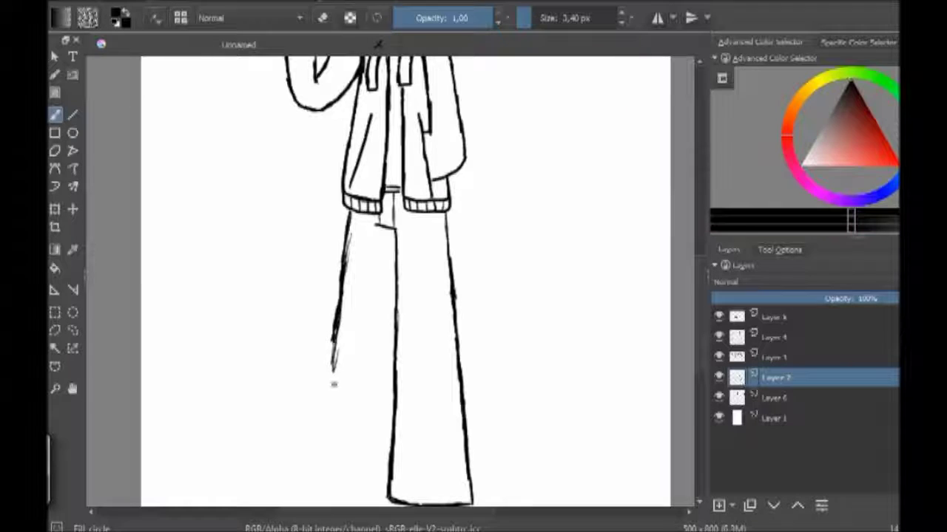
scroll(388, 276, "up", 1)
key("e")
left_click_drag(313, 416, 314, 314)
mouse_move(311, 473)
left_mouse_down()
mouse_move(312, 306)
mouse_move(303, 464)
left_mouse_up()
key("e")
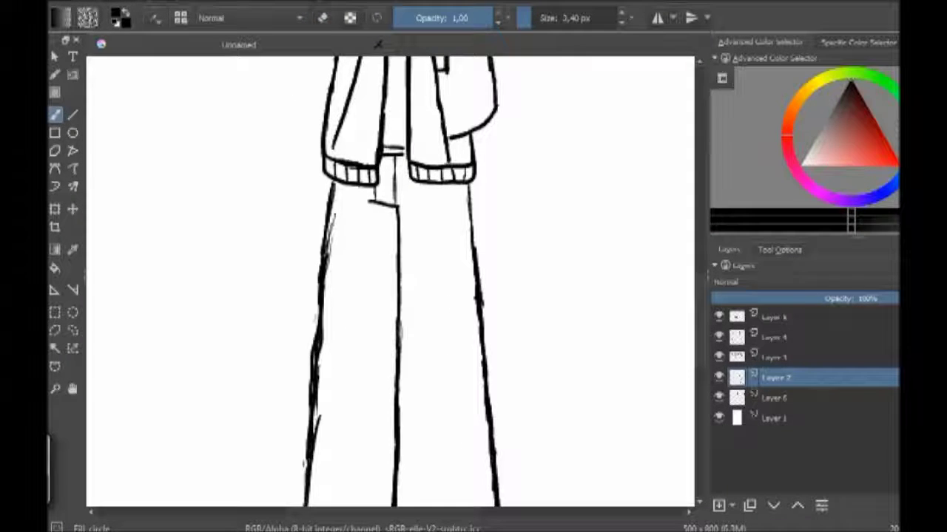
Step: Shorten both trouser legs by erasing their lower ends with a large eraser
scroll(324, 338, "down", 3)
left_click_drag(564, 414, 302, 387)
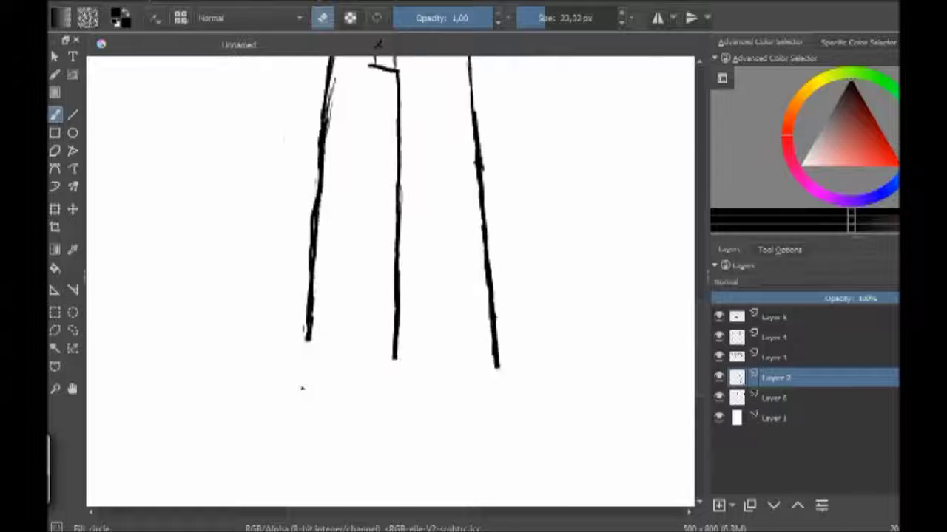
scroll(412, 173, "up", 2)
Step: Draw new curved hem lines closing the bottoms of both shortened trouser legs
key("e")
scroll(391, 282, "down", 1)
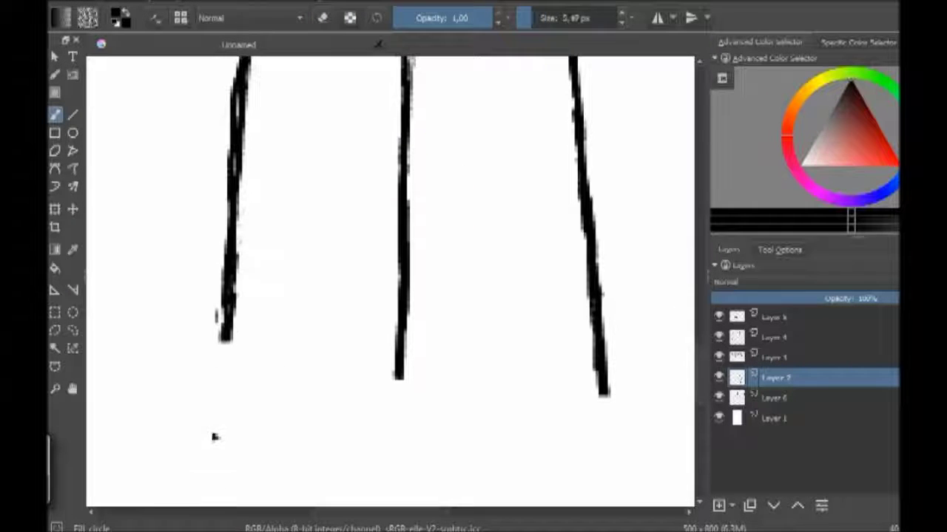
mouse_move(399, 374)
left_mouse_down()
mouse_move(398, 413)
mouse_move(611, 426)
left_mouse_up()
left_click_drag(603, 370, 611, 427)
mouse_move(222, 336)
left_mouse_down()
mouse_move(214, 383)
mouse_move(400, 409)
left_mouse_up()
Step: Draw the outlines of two shoes pointing left under the trouser hems with a 3.93 px brush
scroll(390, 282, "down", 1)
scroll(390, 282, "down", 1)
mouse_move(576, 299)
left_mouse_down()
mouse_move(582, 360)
mouse_move(376, 345)
left_mouse_up()
mouse_move(401, 288)
left_mouse_down()
mouse_move(363, 345)
mouse_move(267, 333)
mouse_move(216, 265)
mouse_move(198, 289)
left_mouse_up()
key("e")
key("e")
key("e")
Step: Add tongues, crossed laces and sole lines to both shoes
left_click_drag(409, 259, 425, 314)
left_click_drag(414, 333, 395, 294)
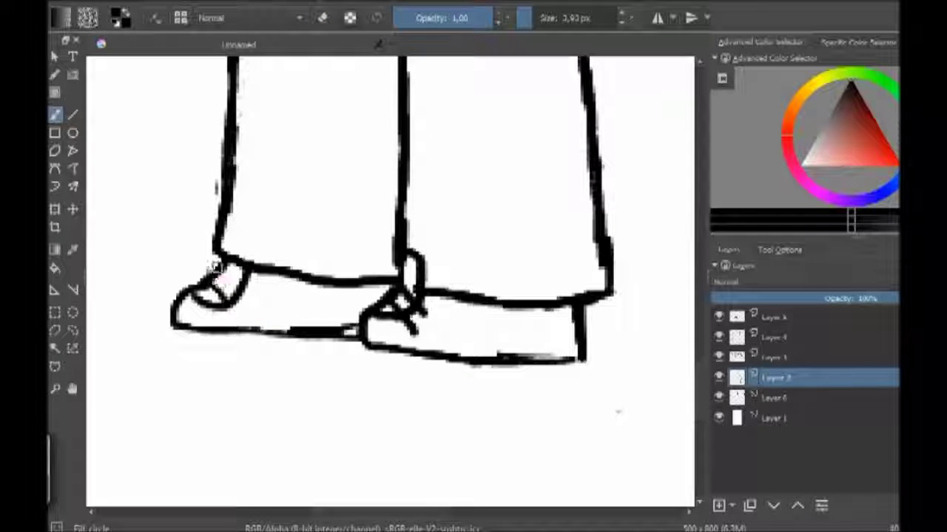
key("e")
left_click_drag(222, 257, 245, 272)
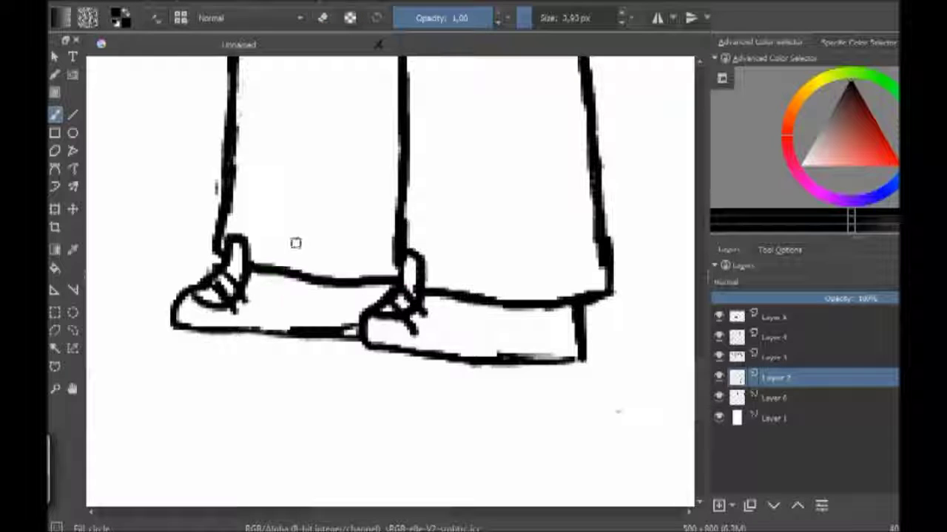
left_click_drag(204, 312, 575, 352)
Step: Rework the hem lines above both shoes, erasing the middle of the left hem and redoing the right hem's outer part
key("e")
left_click_drag(300, 280, 357, 287)
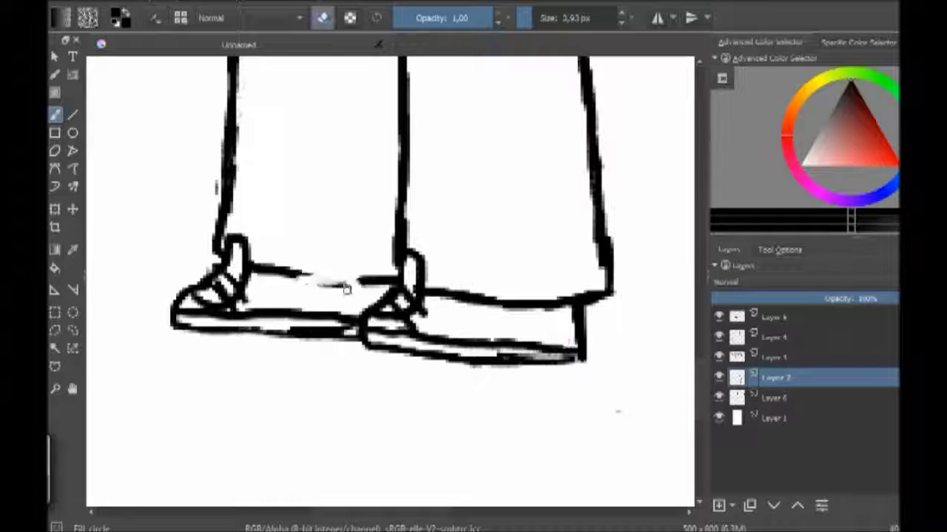
key("e")
left_click_drag(511, 302, 608, 295)
key("e")
mouse_move(503, 299)
left_mouse_down()
mouse_move(566, 338)
mouse_move(609, 296)
left_mouse_up()
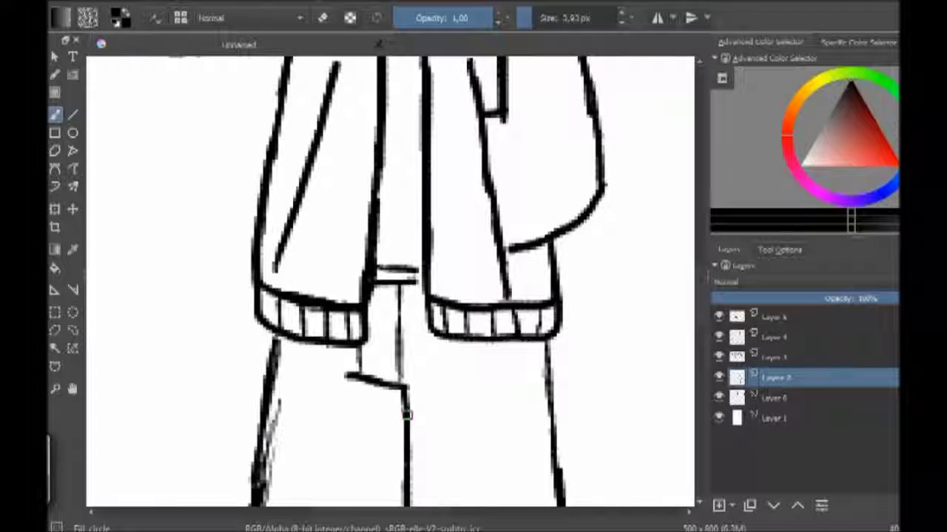
Step: Erase a short gap in the jacket body's left outline, just below the raised arm
scroll(391, 281, "up", 10)
scroll(391, 281, "down", 5)
left_click_drag(518, 239, 548, 194)
scroll(390, 281, "down", 10)
scroll(391, 281, "down", 5)
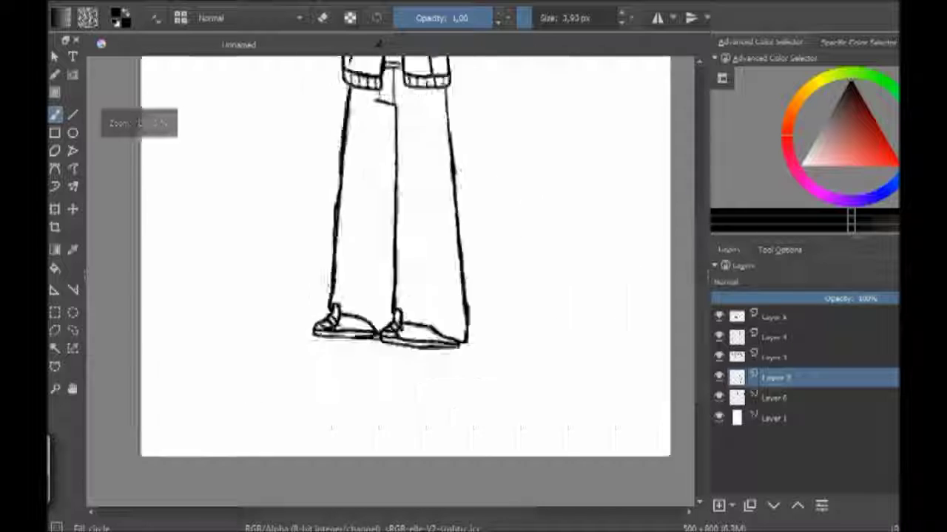
scroll(574, 372, "up", 10)
key("e")
scroll(587, 287, "down", 5)
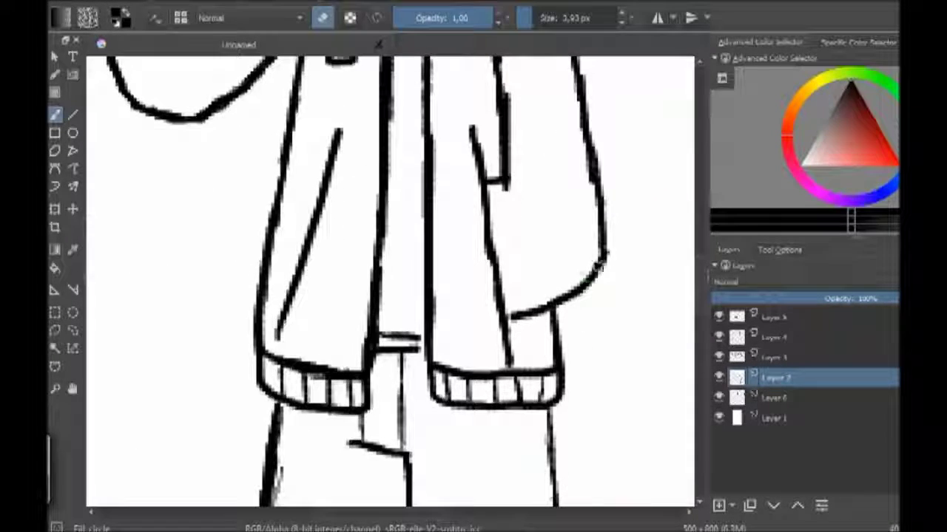
left_click_drag(293, 221, 441, 317)
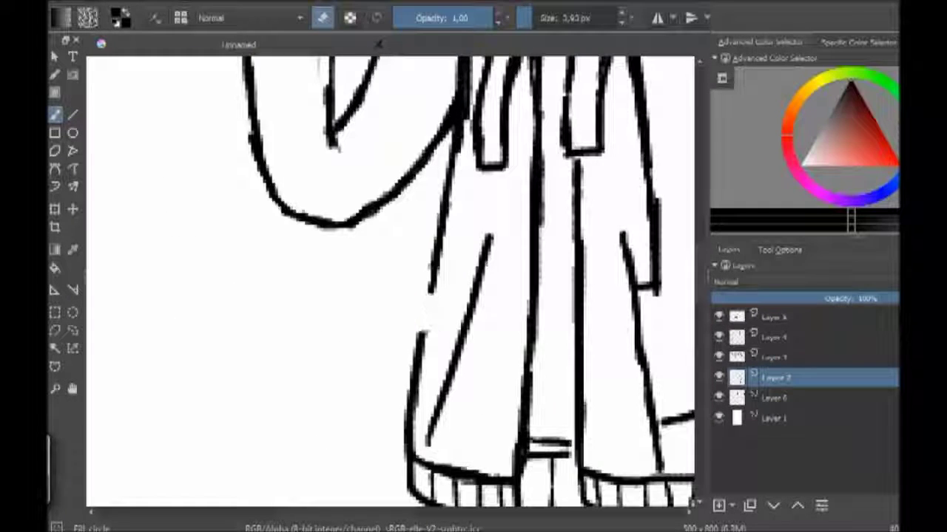
scroll(390, 281, "down", 3)
scroll(391, 281, "up", 5)
Step: Add a layer beneath the line art and paint the lower jacket dark green with an 11.47 px brush, cleaning up spill-over
key("e")
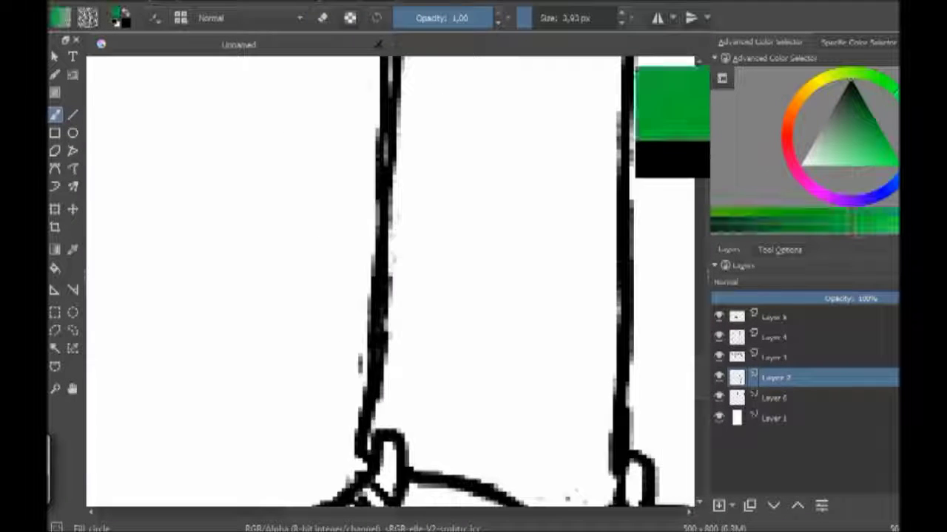
scroll(390, 281, "down", 2)
key("Insert")
key("e")
mouse_move(446, 228)
left_mouse_down()
mouse_move(432, 399)
mouse_move(458, 462)
left_mouse_up()
mouse_move(460, 348)
left_mouse_down()
mouse_move(528, 434)
mouse_move(529, 473)
left_mouse_up()
left_click_drag(529, 444, 370, 443)
mouse_move(562, 222)
left_mouse_down()
mouse_move(623, 443)
mouse_move(517, 414)
left_mouse_up()
key("e")
left_click_drag(480, 258, 483, 477)
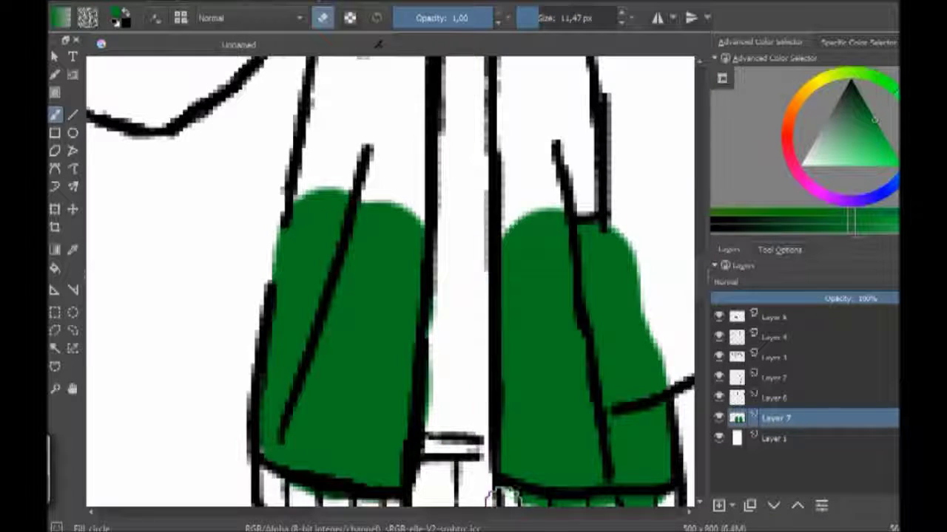
Step: Extend the dark green over the lower part of the right sleeve with an uneven upper edge
scroll(614, 322, "down", 5)
scroll(281, 152, "right", 7)
scroll(370, 296, "down", 8)
mouse_move(318, 325)
left_mouse_down()
mouse_move(418, 318)
mouse_move(437, 414)
mouse_move(425, 277)
mouse_move(256, 338)
mouse_move(256, 351)
left_mouse_up()
scroll(383, 317, "left", 5)
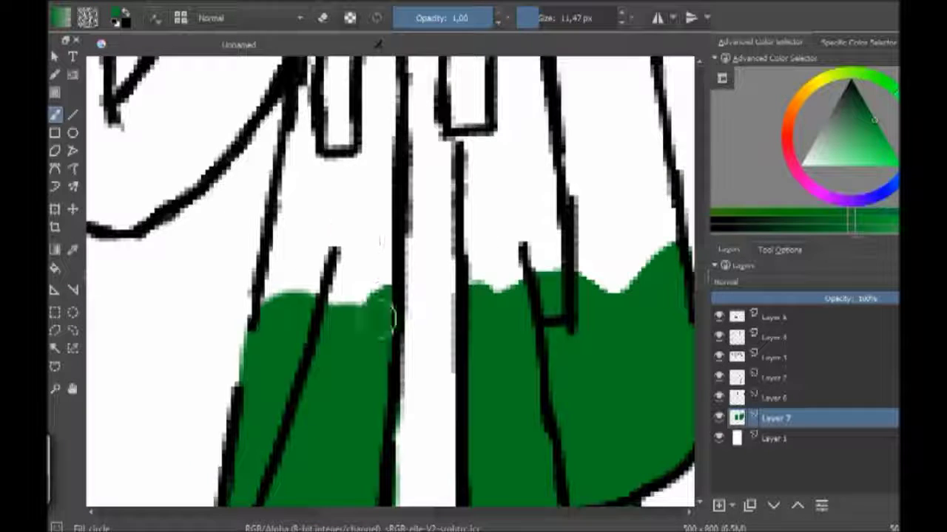
scroll(232, 328, "down", 2)
scroll(389, 281, "down", 2)
Step: Paint the two inner front panels of the jacket dark grey over the green
left_click(843, 90)
mouse_move(255, 422)
left_mouse_down()
mouse_move(323, 439)
mouse_move(382, 186)
mouse_move(347, 392)
mouse_move(310, 318)
left_mouse_up()
mouse_move(477, 443)
left_mouse_down()
mouse_move(556, 456)
mouse_move(520, 187)
mouse_move(484, 427)
mouse_move(473, 236)
left_mouse_up()
scroll(473, 237, "down", 5)
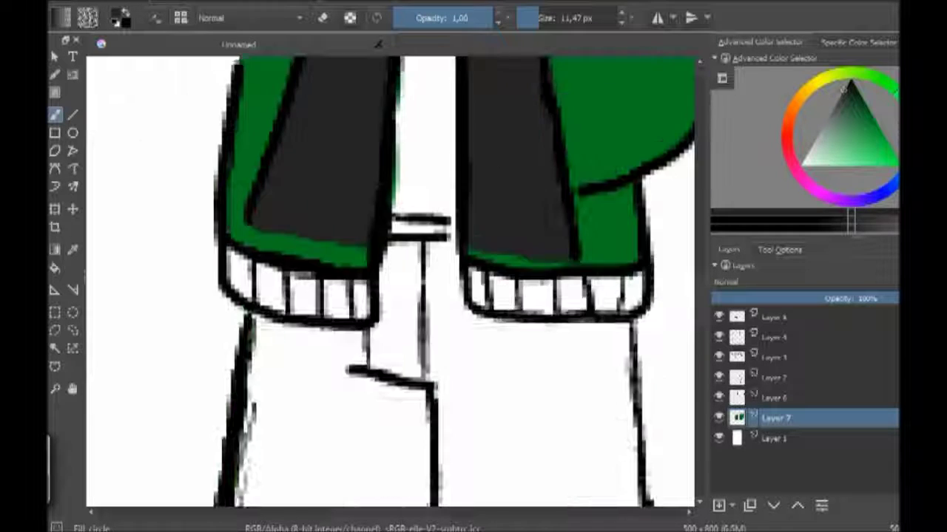
Step: Fill the jacket's two ribbed hem bands and the strap hanging from the waist with dark grey
left_click_drag(474, 274, 642, 282)
mouse_move(373, 285)
left_mouse_down()
mouse_move(321, 291)
mouse_move(237, 277)
left_mouse_up()
scroll(428, 268, "down", 2)
scroll(428, 267, "up", 2)
mouse_move(406, 302)
left_mouse_down()
mouse_move(405, 229)
mouse_move(448, 296)
mouse_move(444, 355)
mouse_move(392, 429)
mouse_move(345, 444)
mouse_move(360, 361)
left_mouse_up()
Step: Fill both trouser legs with near-black using a 29.29 px brush
scroll(444, 355, "down", 3)
mouse_move(353, 323)
left_mouse_down()
mouse_move(437, 310)
mouse_move(455, 425)
left_mouse_up()
scroll(636, 311, "down", 4)
mouse_move(359, 239)
left_mouse_down()
mouse_move(384, 439)
mouse_move(468, 270)
mouse_move(340, 338)
left_mouse_up()
scroll(340, 338, "up", 5)
scroll(340, 338, "down", 2)
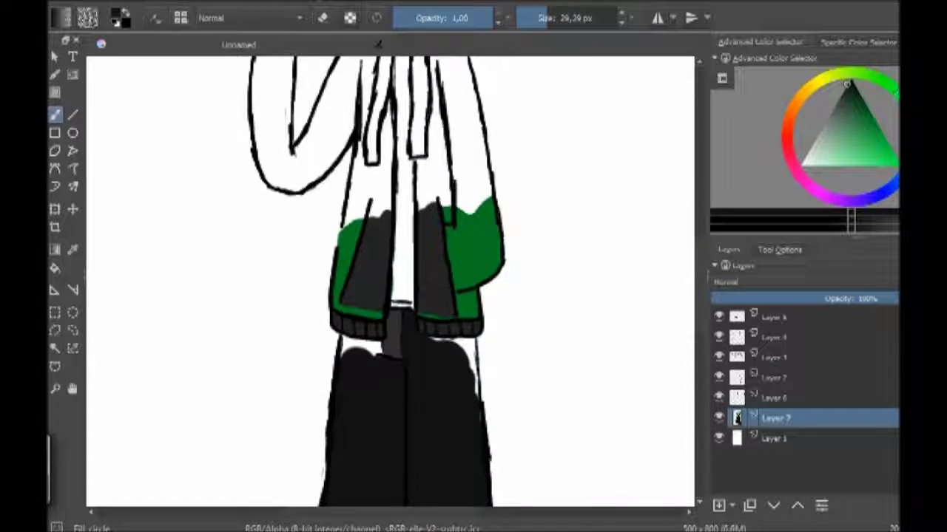
Step: Fill the remaining gaps at the top of the trousers under the jacket hem with an 11.47 px brush
key("plus")
key("bracketleft")
key("bracketleft")
key("bracketleft")
mouse_move(473, 401)
left_mouse_down()
mouse_move(545, 446)
mouse_move(308, 432)
left_mouse_up()
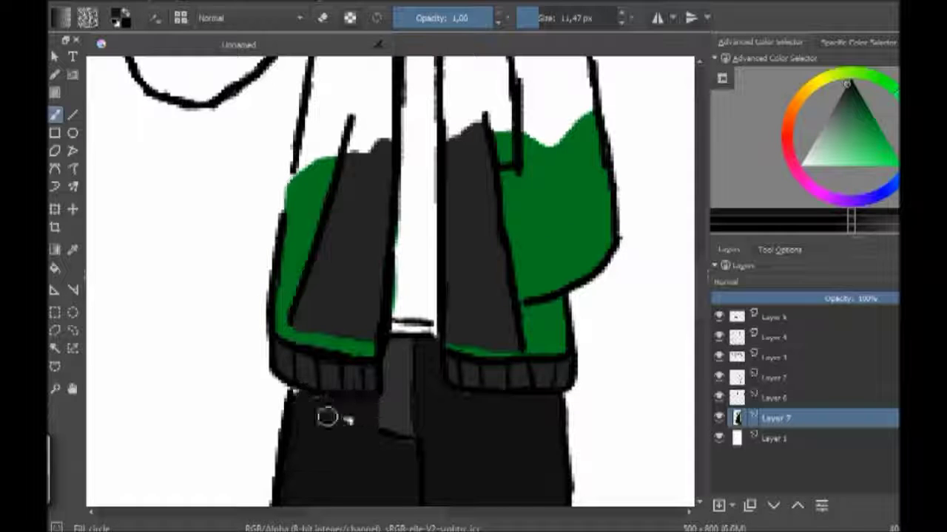
scroll(368, 405, "down", 3)
Step: Hide the white background layer, Layer 1
left_click(718, 439)
scroll(575, 274, "down", 3)
mouse_move(598, 300)
left_mouse_down()
mouse_move(571, 308)
mouse_move(372, 268)
mouse_move(545, 144)
left_mouse_up()
key("minus")
key("minus")
key("minus")
key("minus")
key("minus")
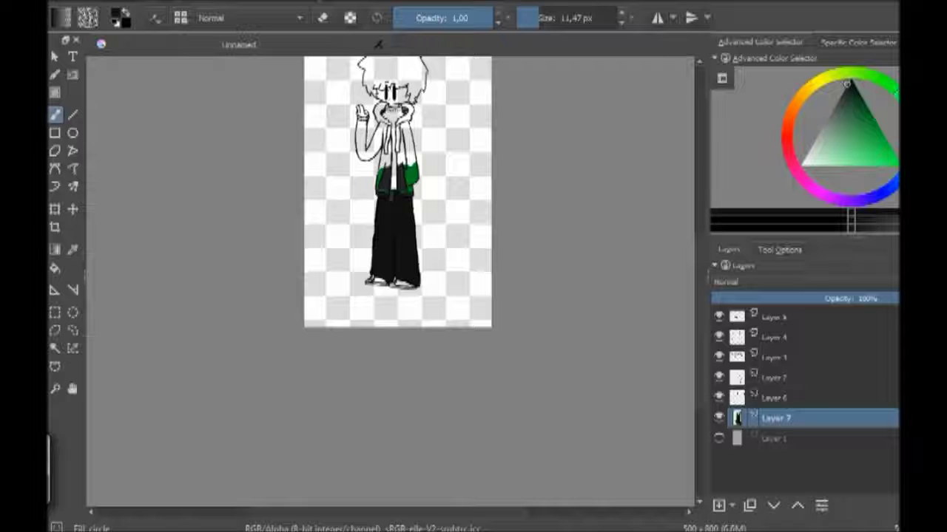
Step: Paint dark green drips flowing out through the gap in the jacket's left outline, with separate drops below them
key("plus")
key("plus")
key("plus")
key("plus")
key("plus")
left_click(875, 118)
left_click_drag(292, 296, 201, 423)
scroll(251, 333, "left", 3)
left_click_drag(360, 334, 303, 499)
left_click(289, 364)
left_click_drag(364, 333, 292, 369)
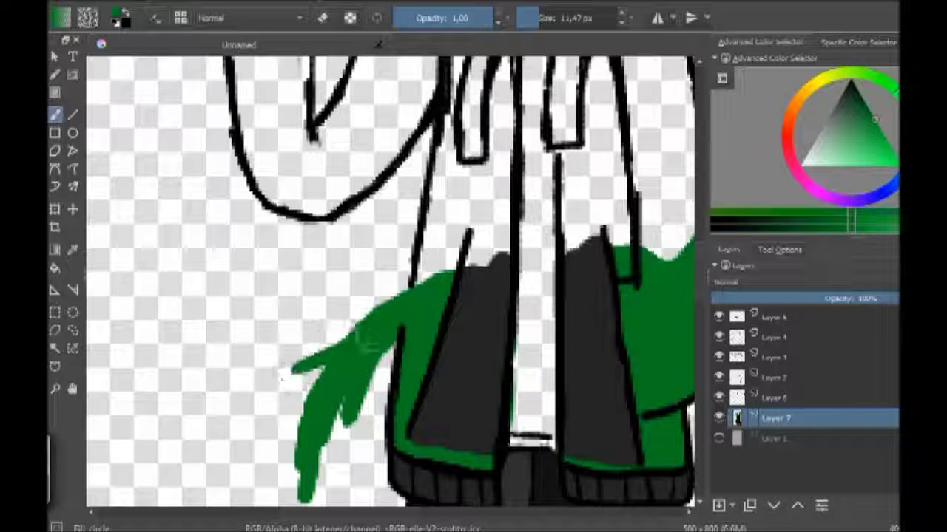
scroll(244, 423, "down", 3)
scroll(557, 291, "down", 3)
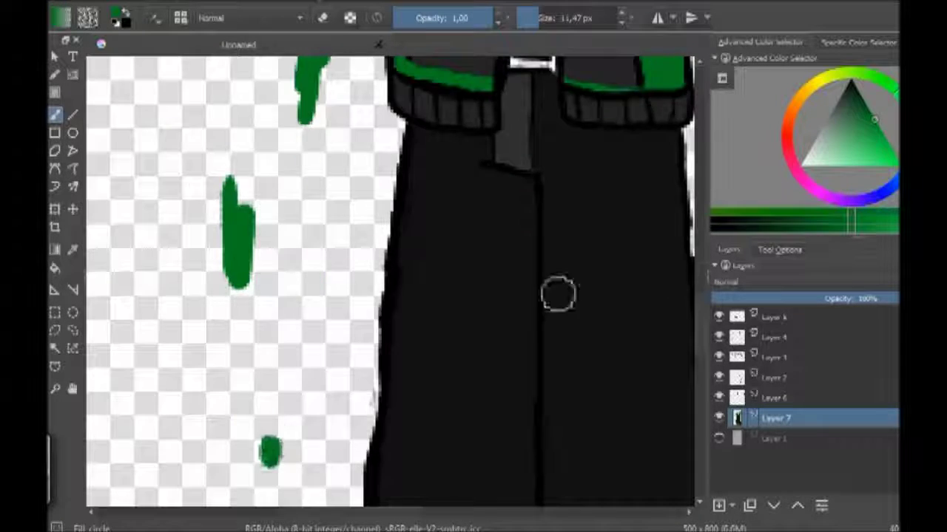
scroll(558, 291, "down", 8)
scroll(390, 281, "up", 5)
scroll(390, 281, "down", 3)
scroll(390, 281, "up", 3)
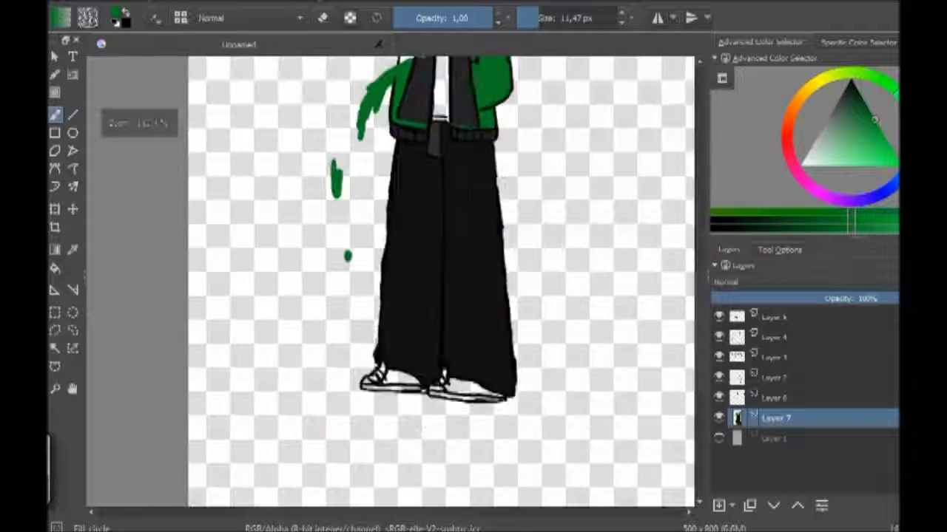
Step: Paint the raised hand's fingers dark green with ragged drips running down, using a 2 px brush
scroll(390, 281, "up", 3)
scroll(387, 183, "up", 4)
mouse_move(181, 204)
left_mouse_down()
mouse_move(240, 222)
mouse_move(229, 275)
left_mouse_up()
key("e")
key("e")
left_click_drag(244, 237, 247, 259)
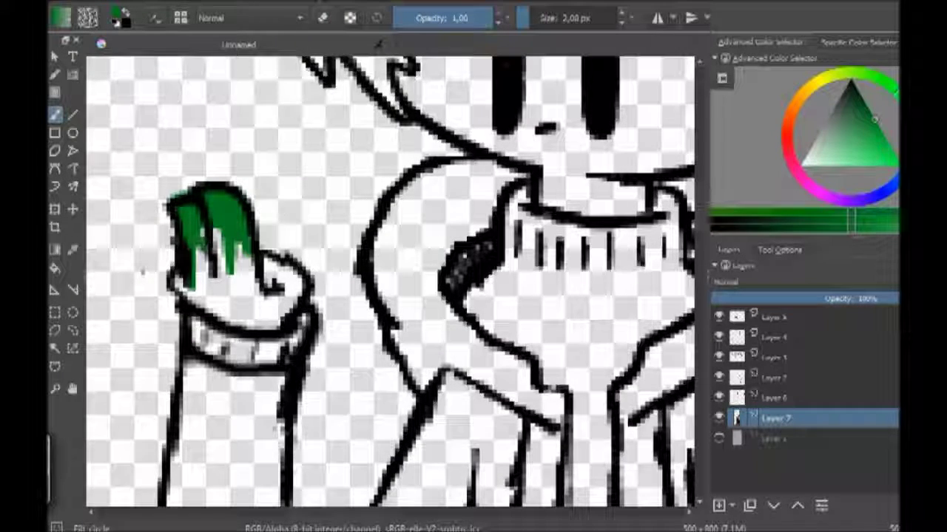
Step: Roughen the upper edge of the green on the jacket and dot small green specks above it
scroll(391, 281, "up", 3)
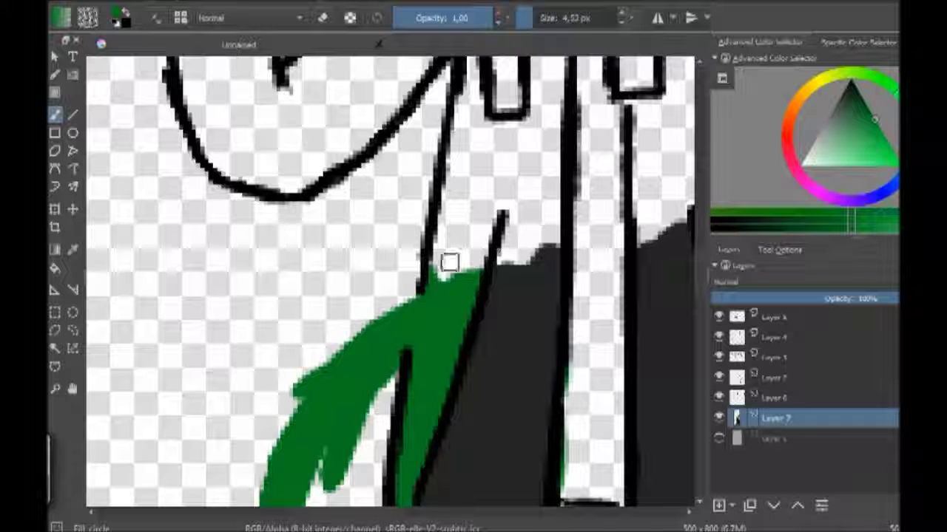
left_click_drag(679, 85, 515, 89)
left_click_drag(669, 178, 625, 215)
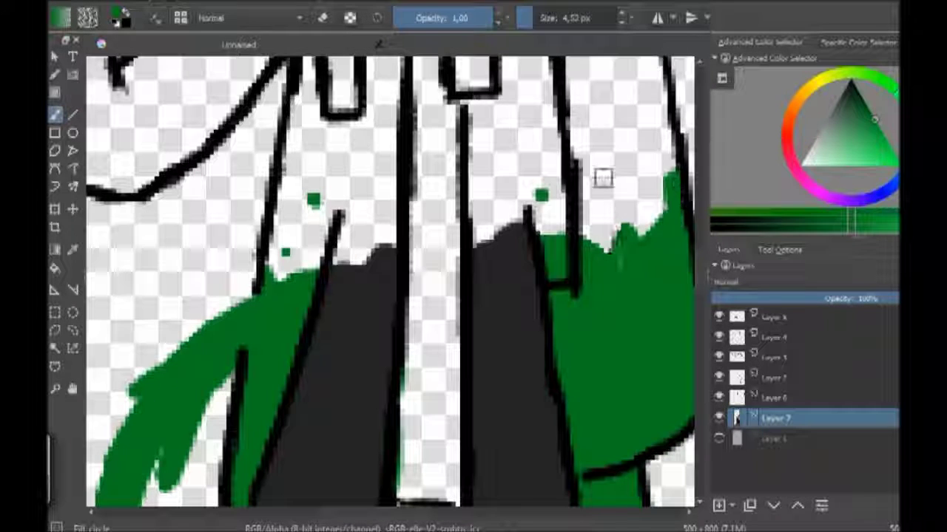
key("d")
Step: Fill the uppers of both shoes with dark green
scroll(431, 494, "down", 6)
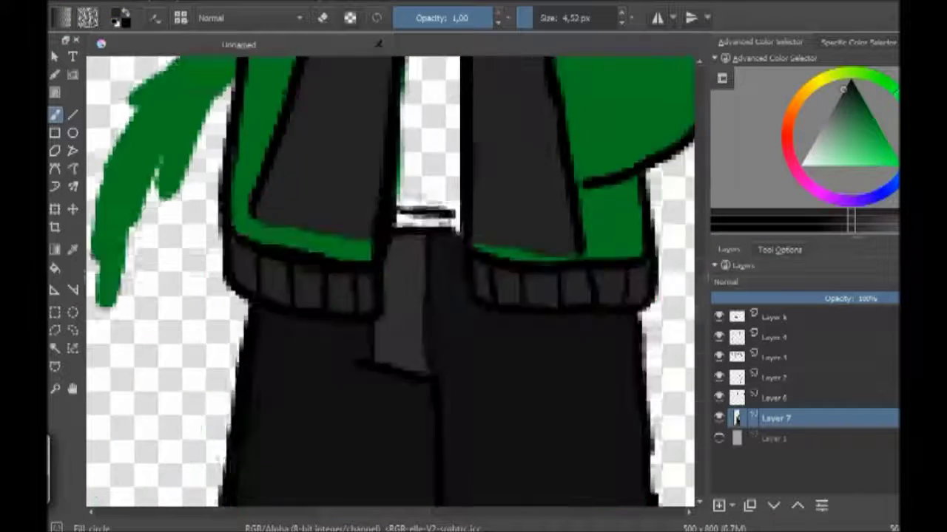
scroll(431, 494, "down", 3)
scroll(431, 494, "up", 3)
scroll(431, 494, "down", 6)
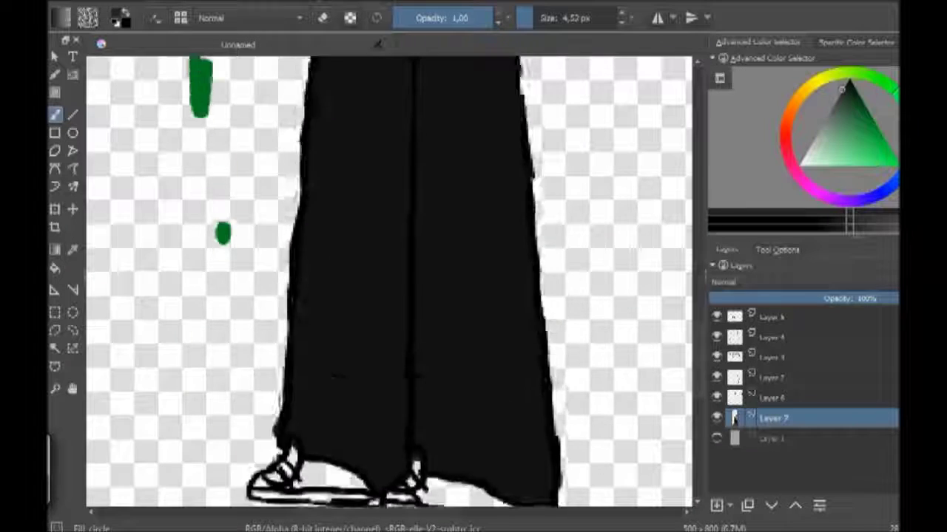
key("x")
left_click(362, 361, "ctrl")
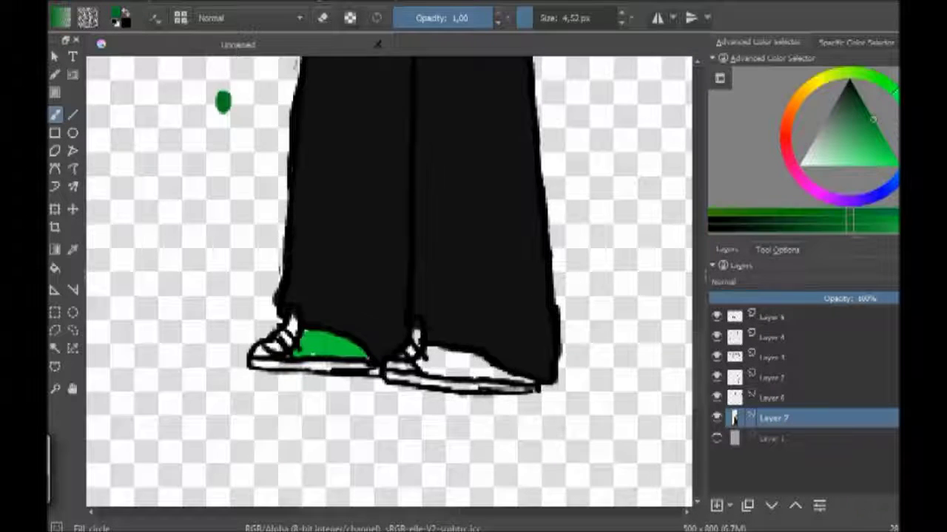
scroll(362, 361, "up", 5)
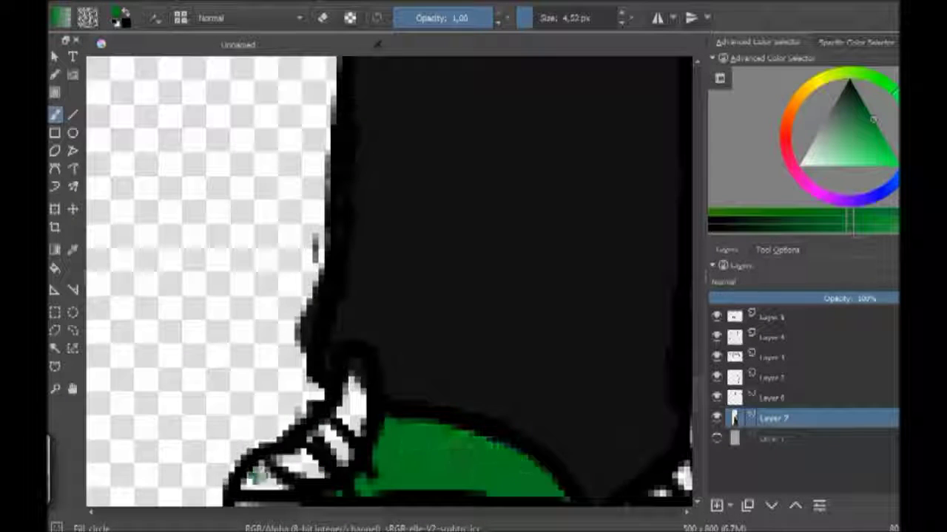
scroll(275, 309, "down", 5)
left_click_drag(222, 304, 399, 325)
mouse_move(275, 309)
left_mouse_down()
mouse_move(444, 296)
mouse_move(622, 341)
left_mouse_up()
Step: Paint the soles, tongues and lace areas of both shoes light grey
left_click(458, 361, "ctrl")
left_click_drag(222, 333, 614, 366)
left_click_drag(292, 259, 307, 178)
scroll(307, 193, "left", 5)
mouse_move(255, 237)
left_mouse_down()
mouse_move(305, 176)
mouse_move(309, 154)
left_mouse_up()
left_click_drag(215, 303, 540, 320)
scroll(528, 318, "down", 10)
scroll(385, 273, "up", 8)
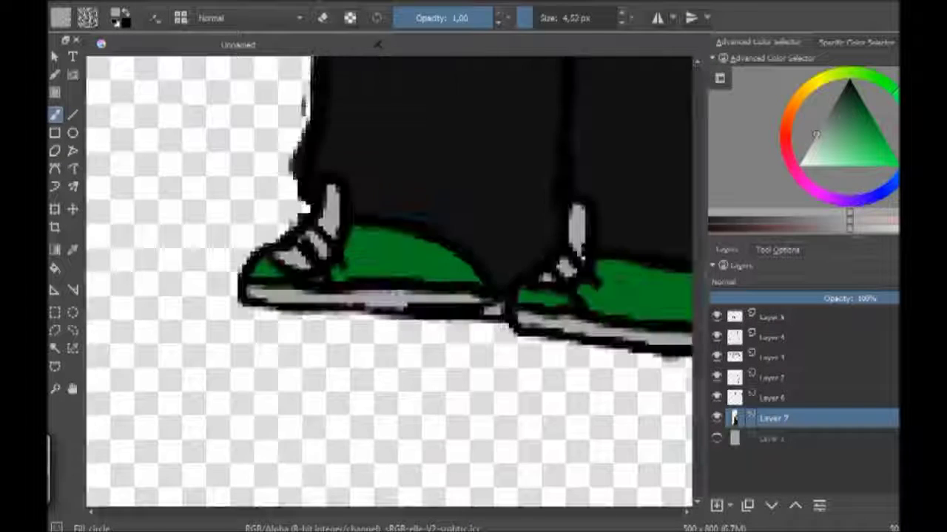
Step: Add a layer beneath the colour layer and draw a wavy dark green puddle outline around the shoes
scroll(388, 281, "up", 5)
left_click(145, 311, "ctrl")
scroll(389, 281, "down", 5)
key("Insert")
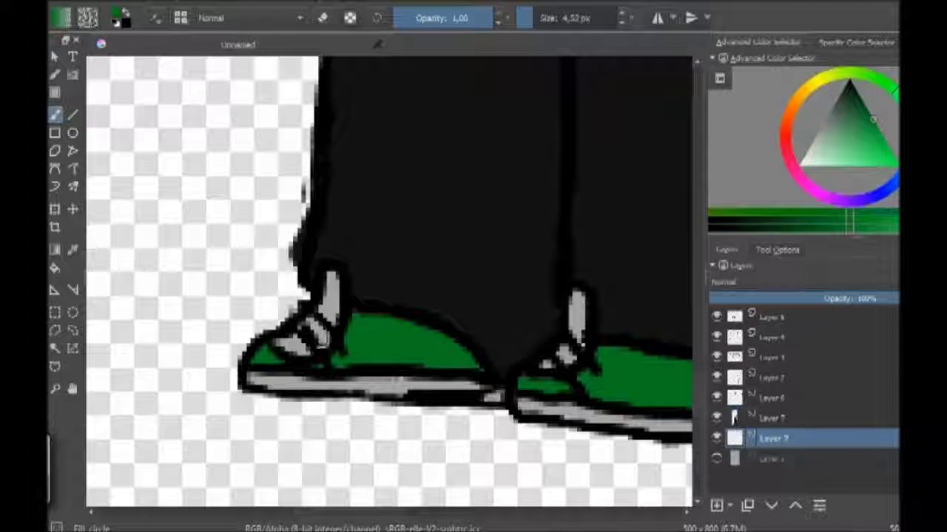
left_click_drag(170, 386, 249, 318)
scroll(388, 281, "right", 5)
mouse_move(87, 444)
left_mouse_down()
mouse_move(359, 469)
mouse_move(669, 453)
left_mouse_up()
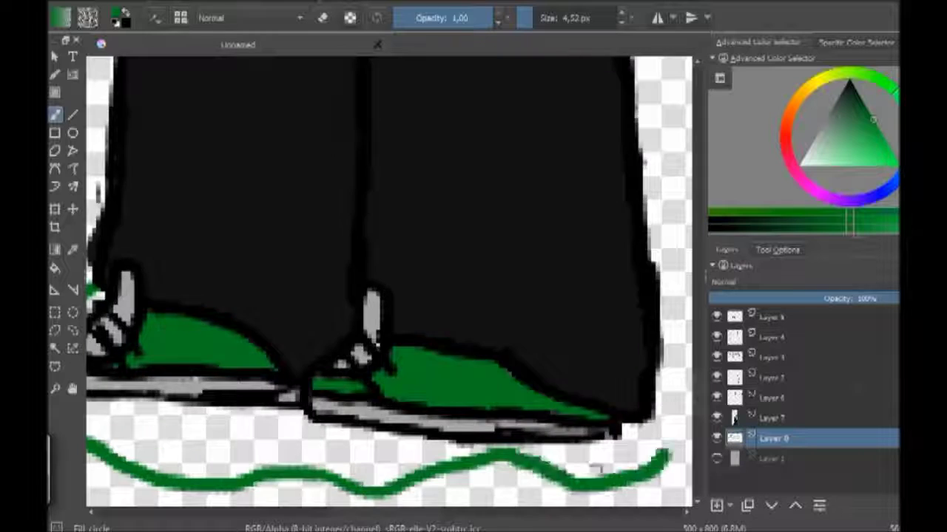
Step: Erase and redraw the left end of the puddle outline so it curves around the left shoe's toe
scroll(388, 281, "right", 5)
scroll(388, 281, "left", 10)
key("e")
mouse_move(200, 336)
left_mouse_down()
mouse_move(148, 403)
mouse_move(126, 392)
left_mouse_up()
key("e")
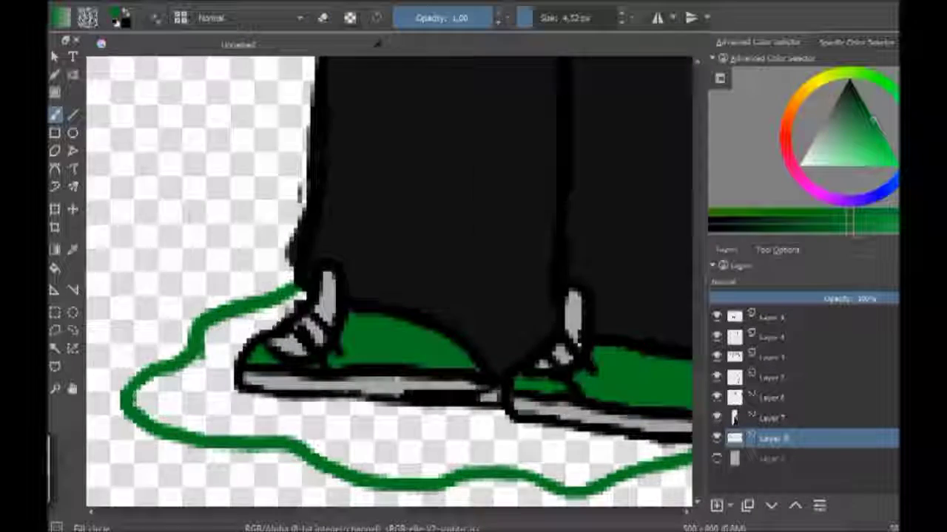
scroll(276, 318, "down", 3)
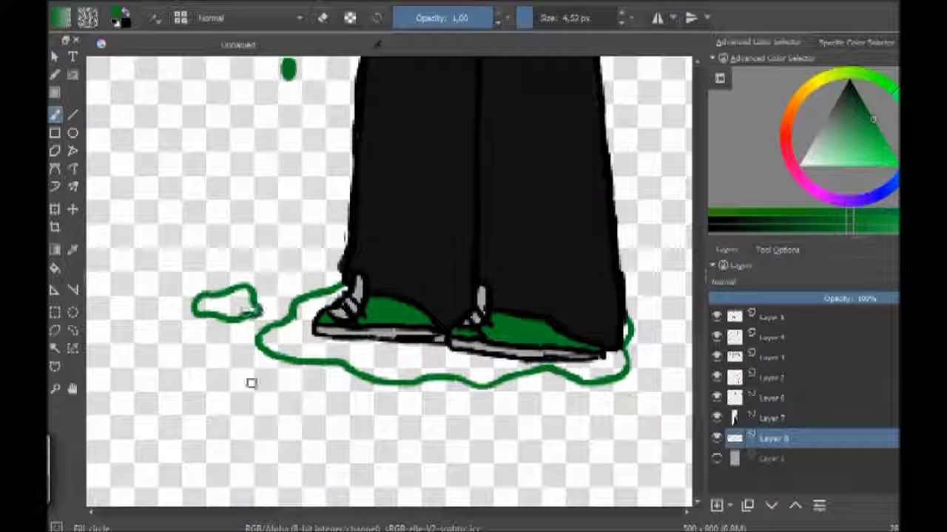
left_click_drag(344, 228, 339, 257)
key("ctrl+z")
key("ctrl+z")
key("ctrl+z")
key("ctrl+z")
key("ctrl+z")
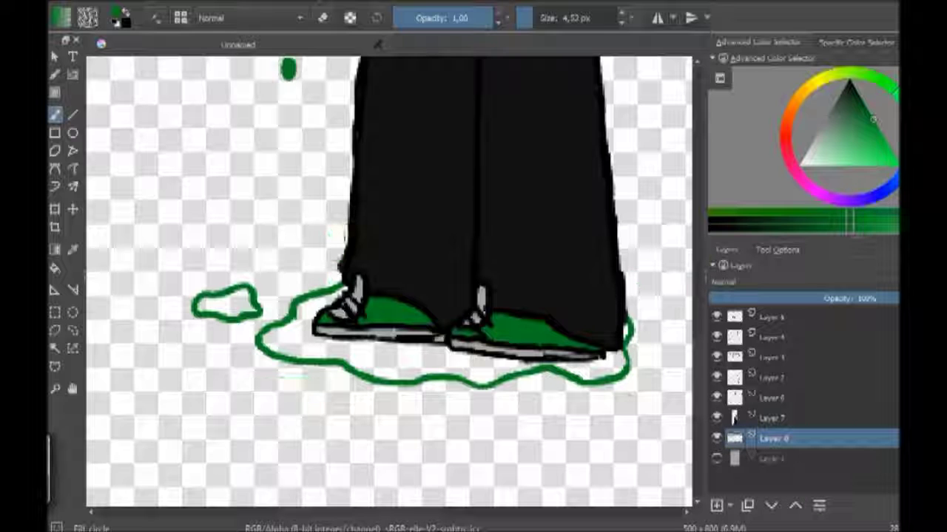
key("e")
key("ctrl+shift+z")
key("ctrl+shift+z")
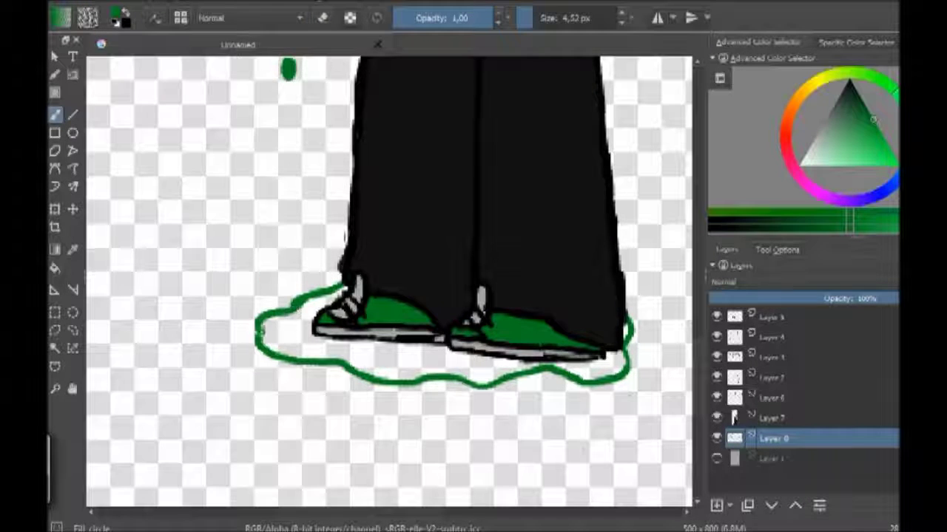
Step: Erase short gaps through the sole lines of both shoes on the line-art layer
scroll(260, 331, "right", 2)
key("e")
key("Page_Up")
key("Page_Up")
key("Page_Up")
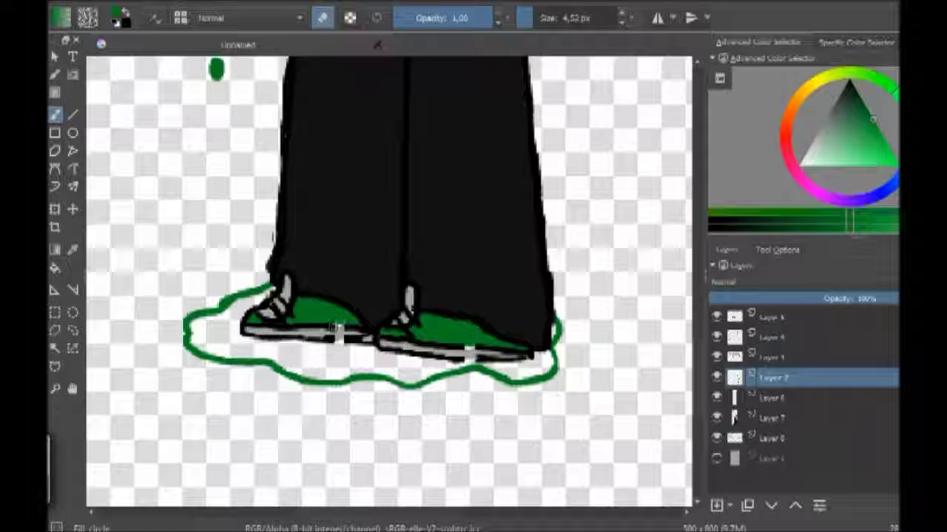
Step: On the colour layer, paint a green drip through the right shoe's sole, loop a stroke off the left toe and brighten the shoe green
key("Page_Down")
key("Page_Down")
key("ctrl+plus")
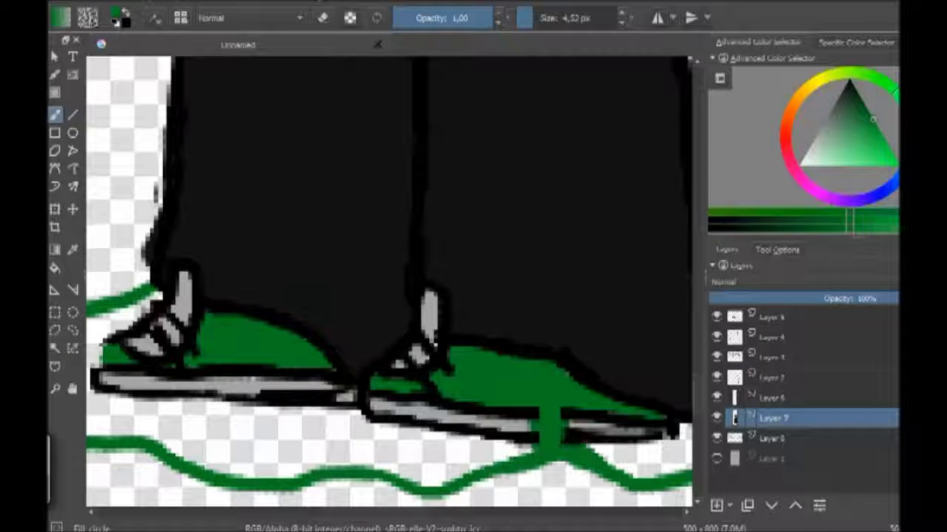
mouse_move(528, 434)
left_mouse_down()
mouse_move(547, 507)
mouse_move(517, 488)
left_mouse_up()
scroll(518, 488, "left", 5)
mouse_move(307, 336)
left_mouse_down()
mouse_move(236, 272)
mouse_move(169, 383)
left_mouse_up()
left_click_drag(399, 342, 518, 347)
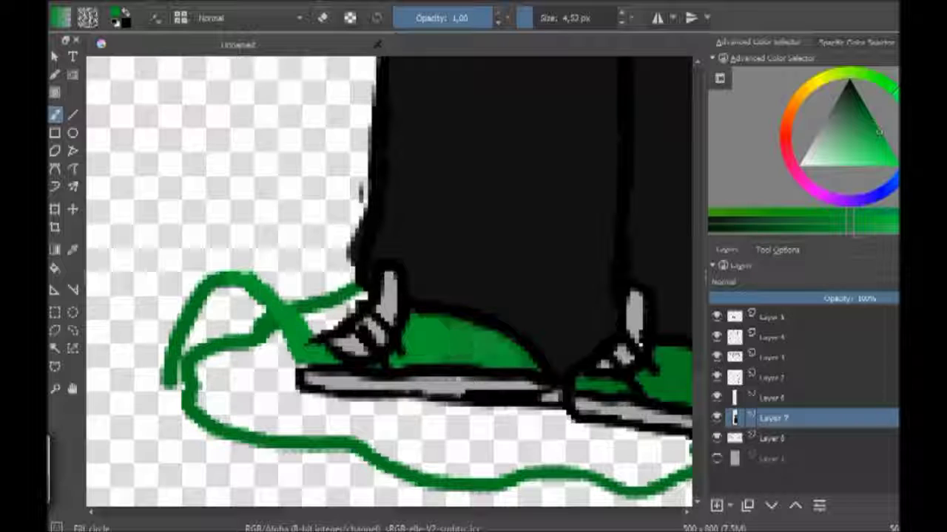
Step: Erase the green loop beside the left shoe's toe and the drip across the right shoe's sole
key("e")
mouse_move(226, 318)
left_mouse_down()
mouse_move(174, 378)
mouse_move(211, 310)
mouse_move(288, 360)
left_mouse_up()
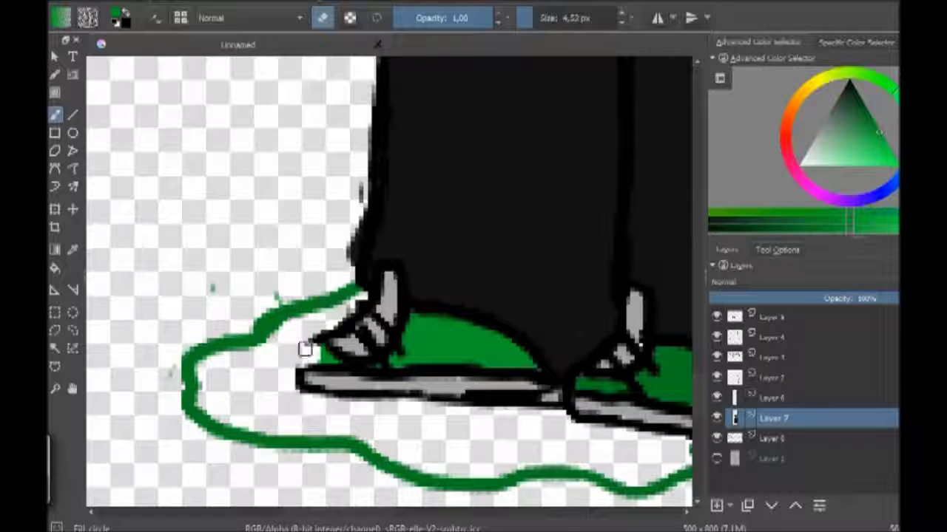
scroll(288, 359, "right", 4)
left_click_drag(584, 418, 624, 465)
scroll(625, 464, "down", 3)
Step: Paint brighter green flowing from the right shoe through the sole gap and pooling beneath the sole
key("e")
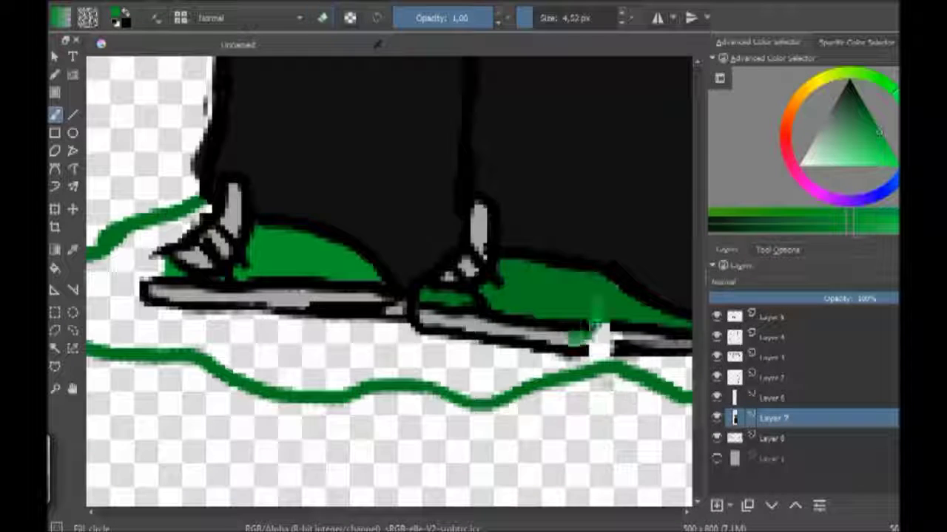
mouse_move(488, 310)
left_mouse_down()
mouse_move(533, 281)
mouse_move(636, 318)
left_mouse_up()
scroll(636, 318, "right", 5)
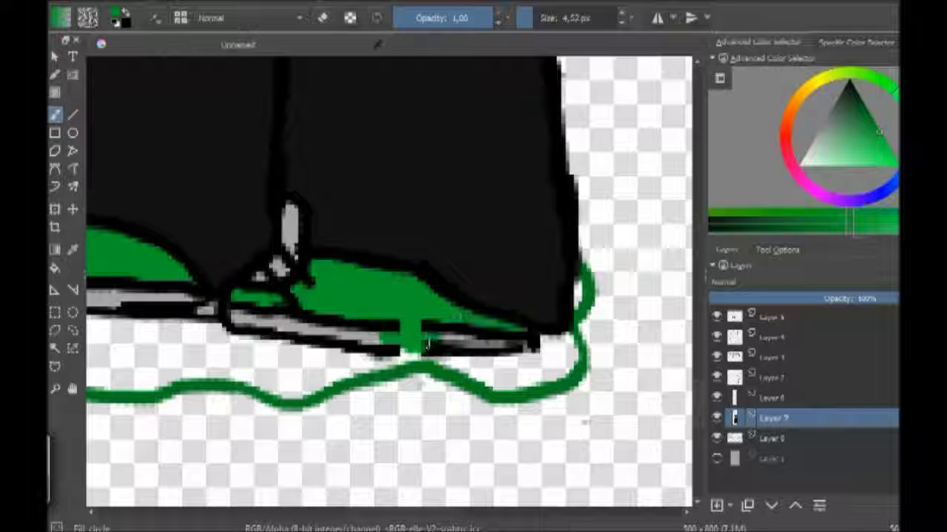
mouse_move(355, 366)
left_mouse_down()
mouse_move(450, 391)
mouse_move(518, 366)
left_mouse_up()
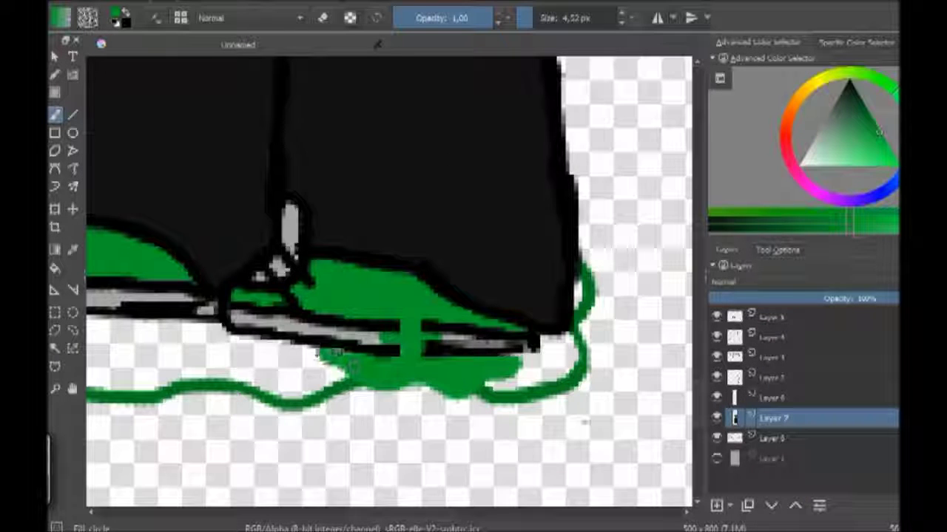
Step: Spread the green beneath the front of the right shoe and around the left shoe's toe into the puddle
scroll(388, 281, "left", 5)
scroll(388, 281, "right", 3)
scroll(388, 281, "left", 7)
mouse_move(318, 251)
left_mouse_down()
mouse_move(275, 251)
mouse_move(225, 289)
left_mouse_up()
scroll(274, 277, "down", 5)
scroll(338, 120, "up", 4)
Step: On the outline layer, erase a gap in the middle of the left shoe's sole
key("Page_Up")
key("Page_Up")
key("e")
scroll(229, 299, "left", 3)
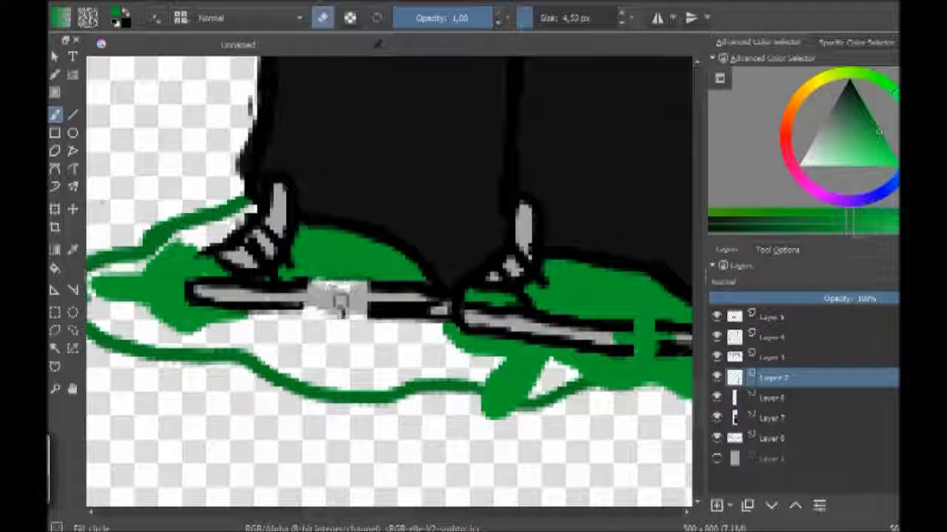
Step: Paint green on the colour layer, flowing through the left shoe's sole gap and pooling in a rounded shape beneath it
left_click_drag(384, 335, 281, 334)
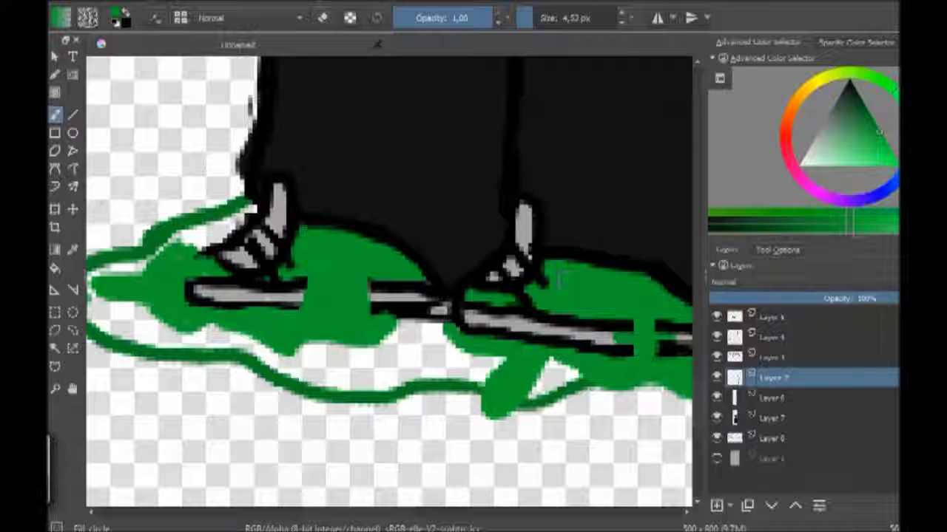
key("Page_Down")
key("Page_Down")
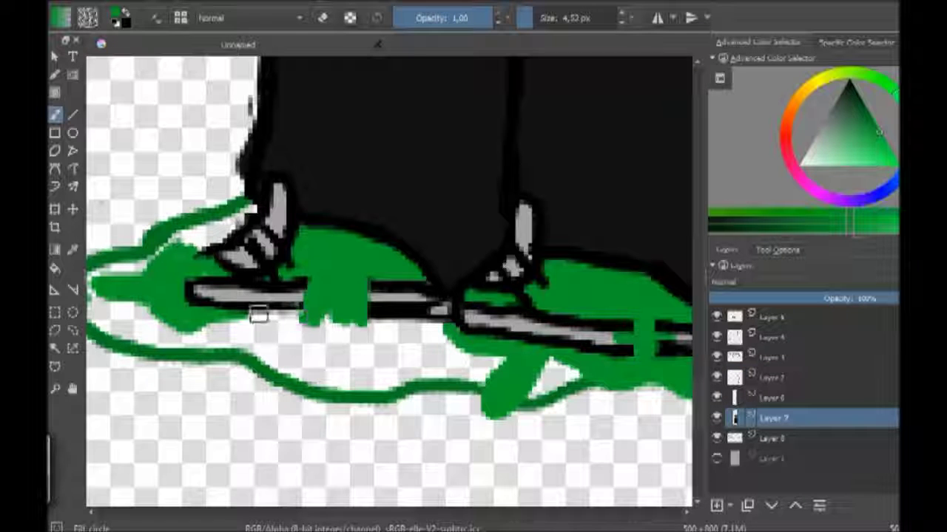
left_click_drag(259, 314, 378, 328)
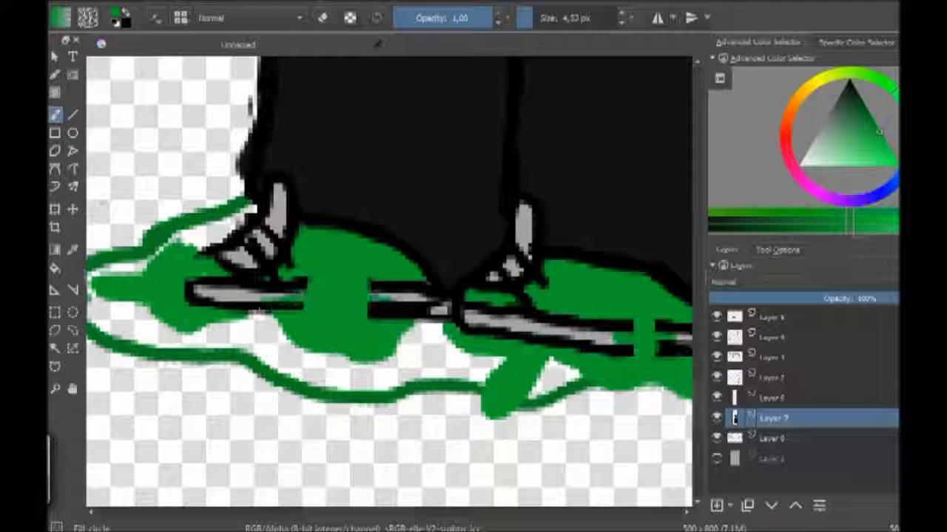
Step: On the layer below, enlarge the brush and fill the left part of the puddle outline with darker green
scroll(389, 281, "down", 3)
scroll(389, 281, "up", 2)
key("Page_Down")
scroll(388, 281, "up", 2)
scroll(389, 281, "down", 3)
scroll(389, 281, "down", 3)
scroll(389, 281, "up", 2)
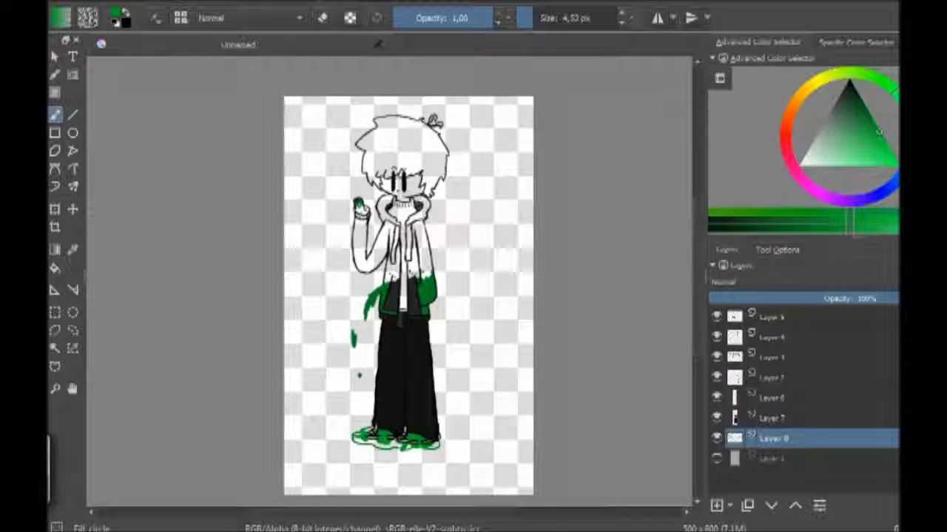
scroll(265, 329, "up", 3)
scroll(265, 328, "down", 3)
scroll(264, 328, "up", 1)
key("bracketright")
key("bracketright")
key("bracketright")
key("bracketright")
mouse_move(244, 399)
left_mouse_down()
mouse_move(201, 380)
mouse_move(403, 403)
left_mouse_up()
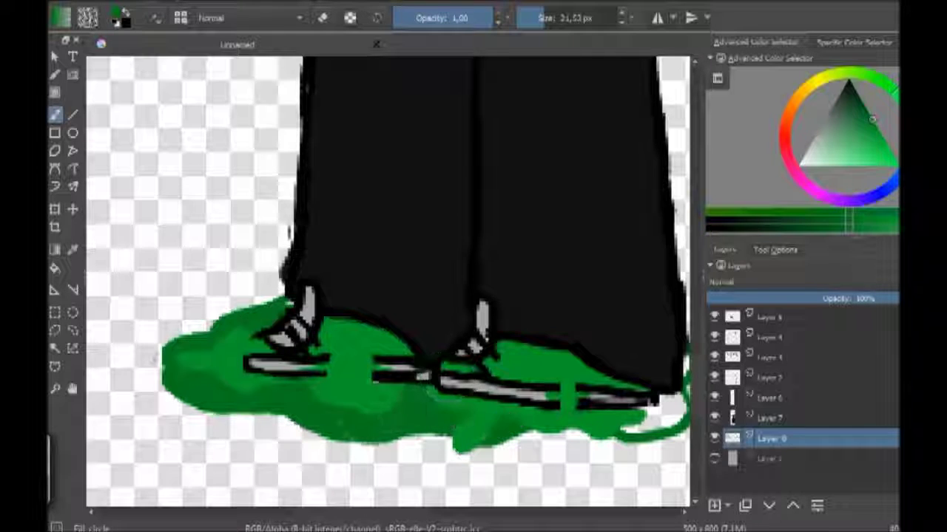
Step: Erase the thin green puddle outline around the toe of the right shoe
scroll(412, 401, "right", 3)
scroll(412, 401, "down", 3)
scroll(397, 190, "up", 2)
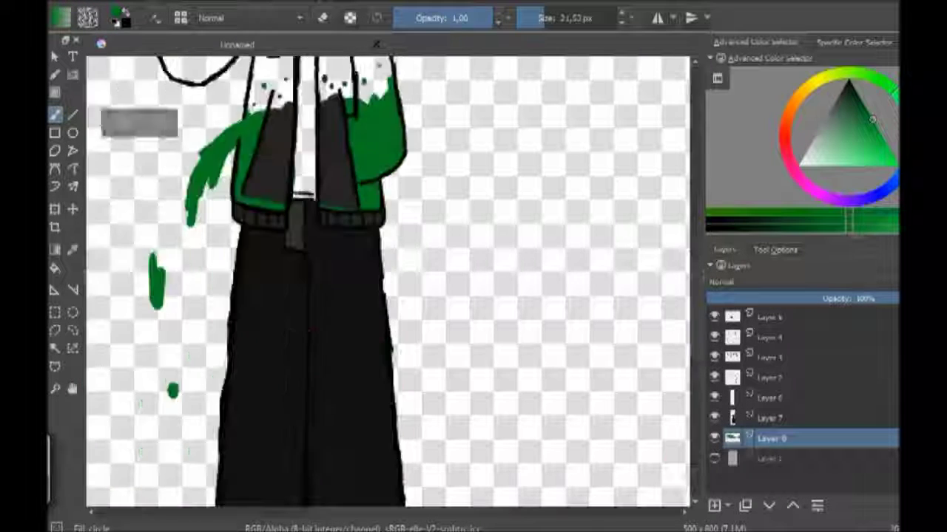
scroll(382, 154, "down", 5)
key("e")
scroll(496, 424, "down", 1)
scroll(443, 310, "up", 3)
Step: On the outline layer, try painting a black drip branching off the outer edge of the right trouser leg
key("Page_Up")
key("Page_Up")
key("Page_Up")
key("e")
key("x")
mouse_move(400, 259)
left_mouse_down()
mouse_move(481, 333)
mouse_move(449, 282)
mouse_move(463, 302)
left_mouse_up()
scroll(468, 262, "down", 2)
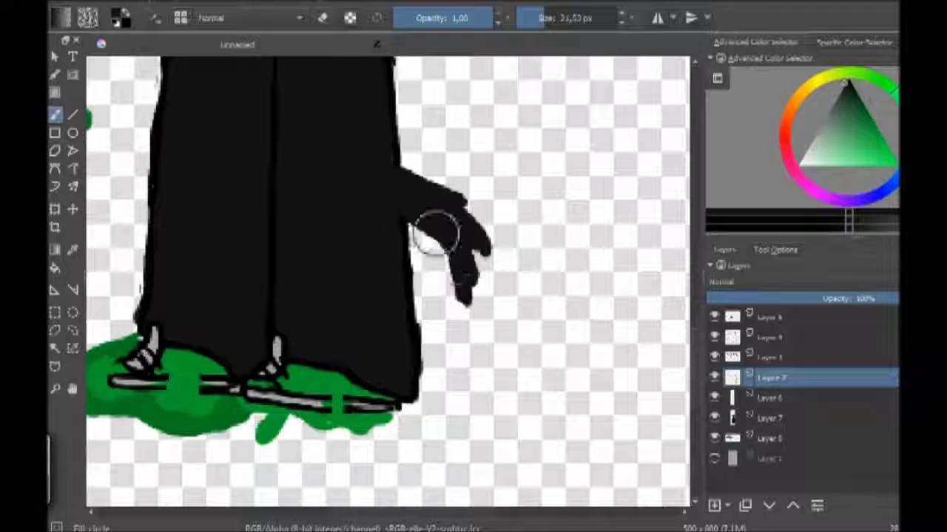
left_click_drag(436, 399, 493, 382)
Step: Undo the black drip strokes beside the right trouser leg
key("ctrl+z")
key("ctrl+z")
key("ctrl+z")
key("ctrl+z")
key("ctrl+shift+z")
key("ctrl+shift+z")
key("ctrl+shift+z")
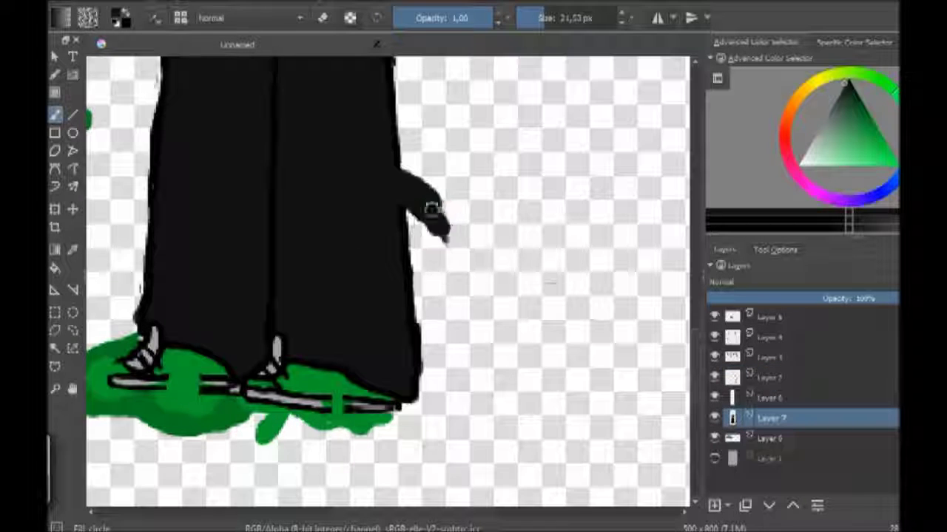
Step: On the trouser colour layer, paint a black splash off the right trouser leg with separate drops falling beside it
left_click_drag(399, 181, 432, 177)
left_click_drag(477, 232, 491, 255)
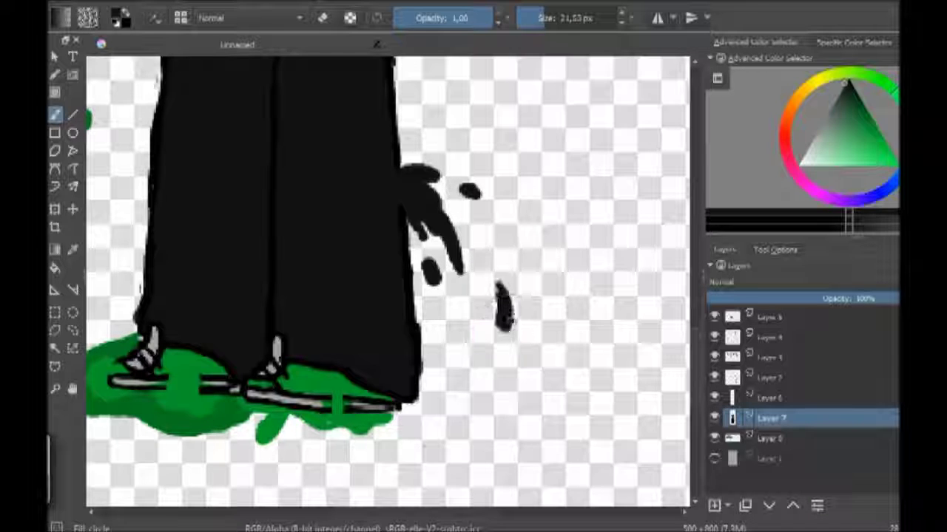
scroll(662, 213, "down", 2)
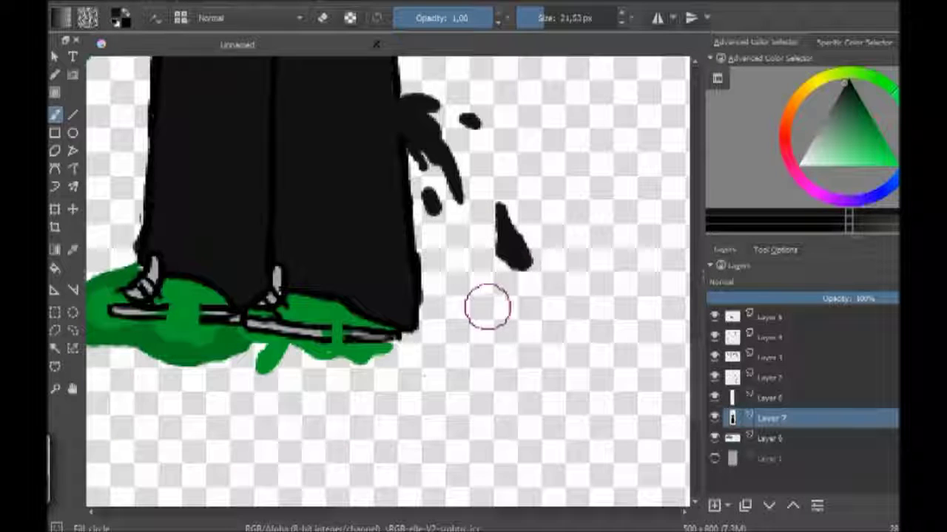
Step: Paint a black puddle on the ground beside the right shoe and trim its lower edge with the eraser
mouse_move(472, 272)
left_mouse_down()
mouse_move(497, 306)
mouse_move(448, 321)
mouse_move(607, 326)
left_mouse_up()
key("minus")
key("minus")
key("minus")
key("minus")
key("minus")
key("1")
key("e")
left_click_drag(538, 259, 522, 362)
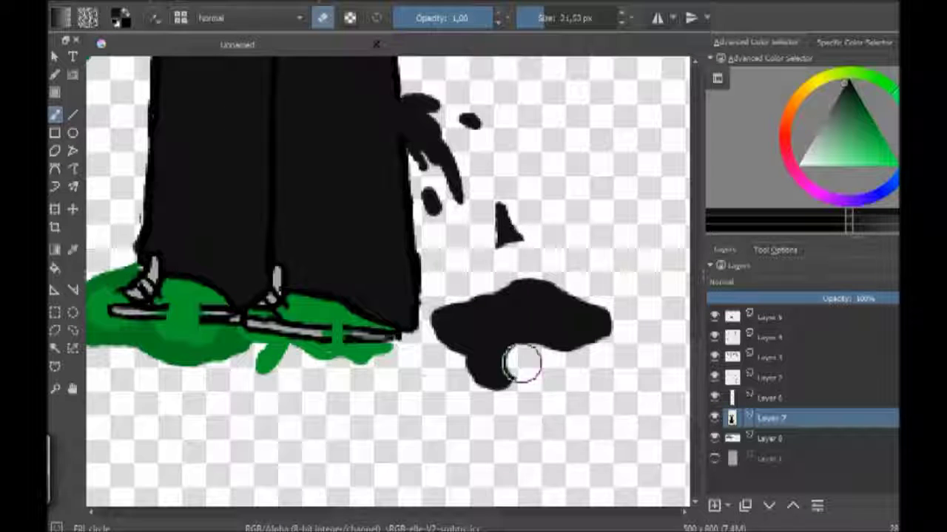
key("minus")
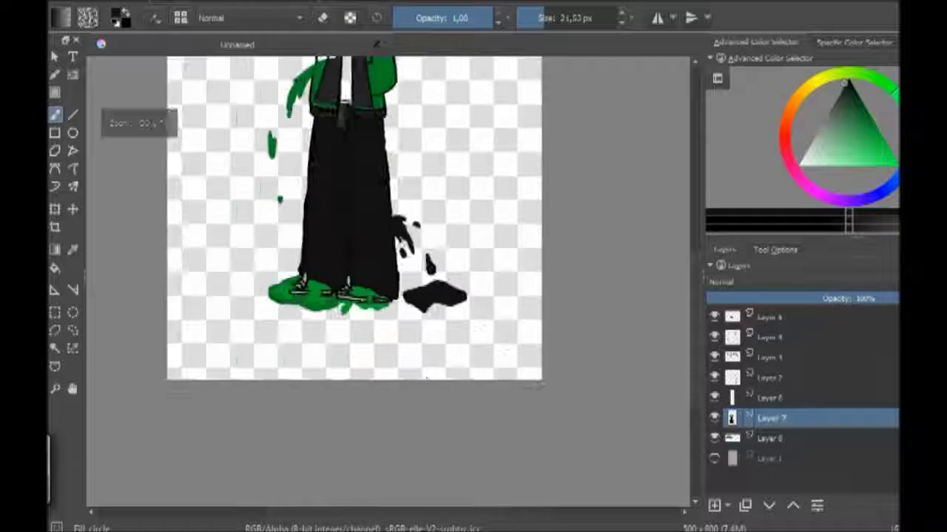
Step: Examine the figure from the puddles and trouser splash up to the jacket and head
key("plus")
scroll(388, 281, "up", 5)
scroll(388, 281, "down", 5)
scroll(348, 281, "down", 3)
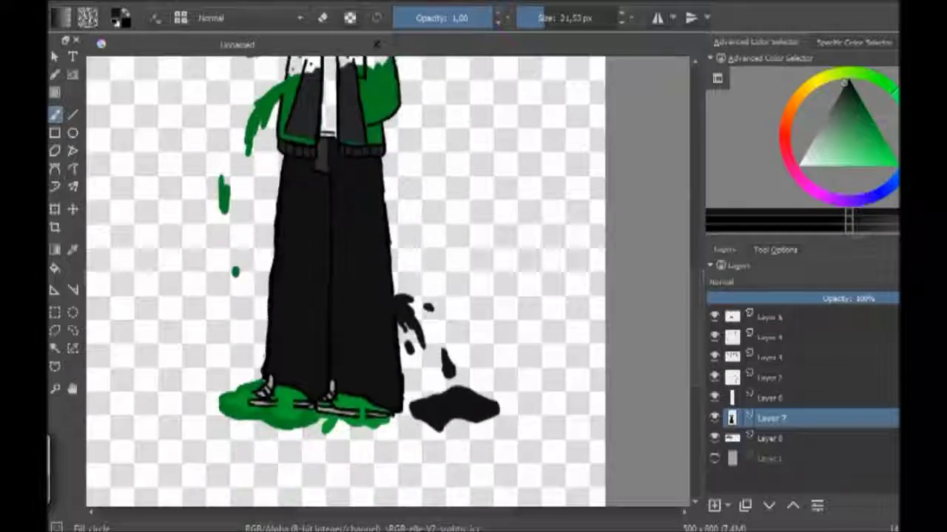
scroll(348, 281, "up", 4)
scroll(347, 281, "down", 2)
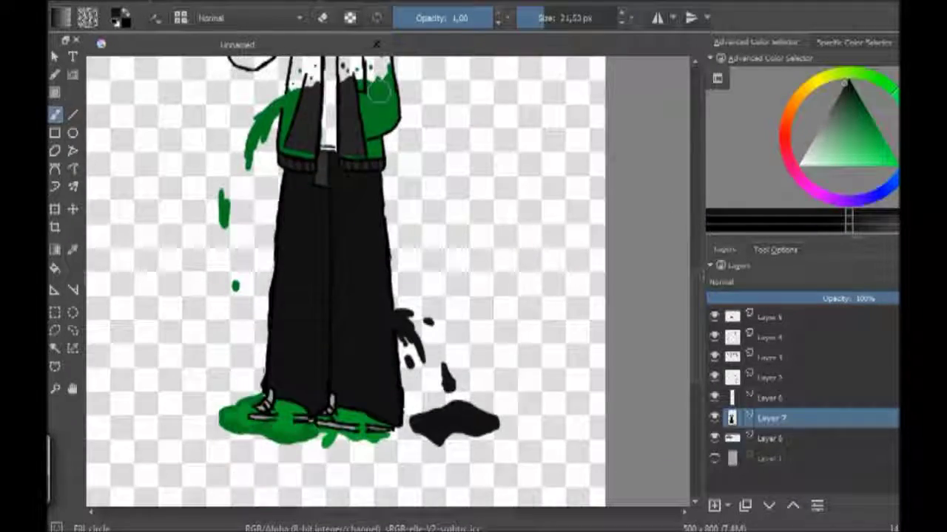
scroll(347, 281, "up", 5)
scroll(348, 281, "up", 3)
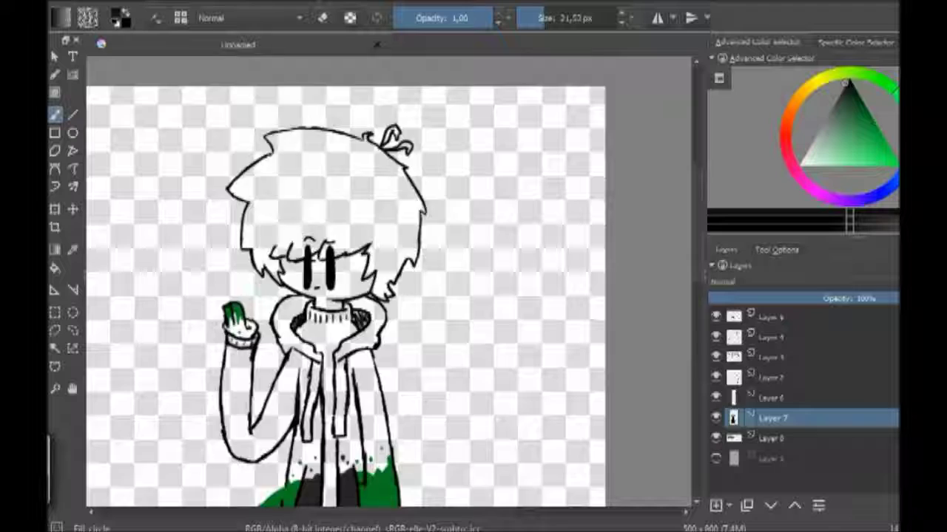
Step: Show the white background layer and check the whole drawing against it
scroll(348, 281, "down", 5)
key("plus")
key("minus")
key("minus")
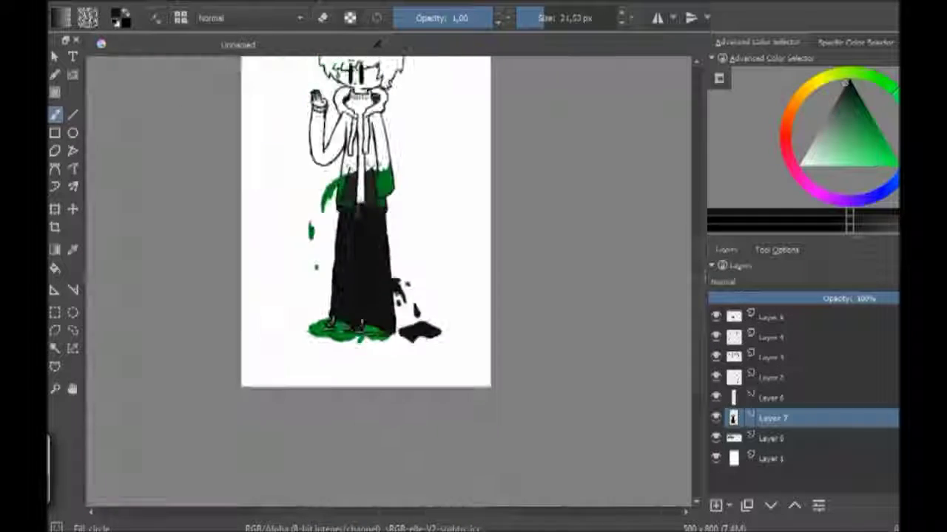